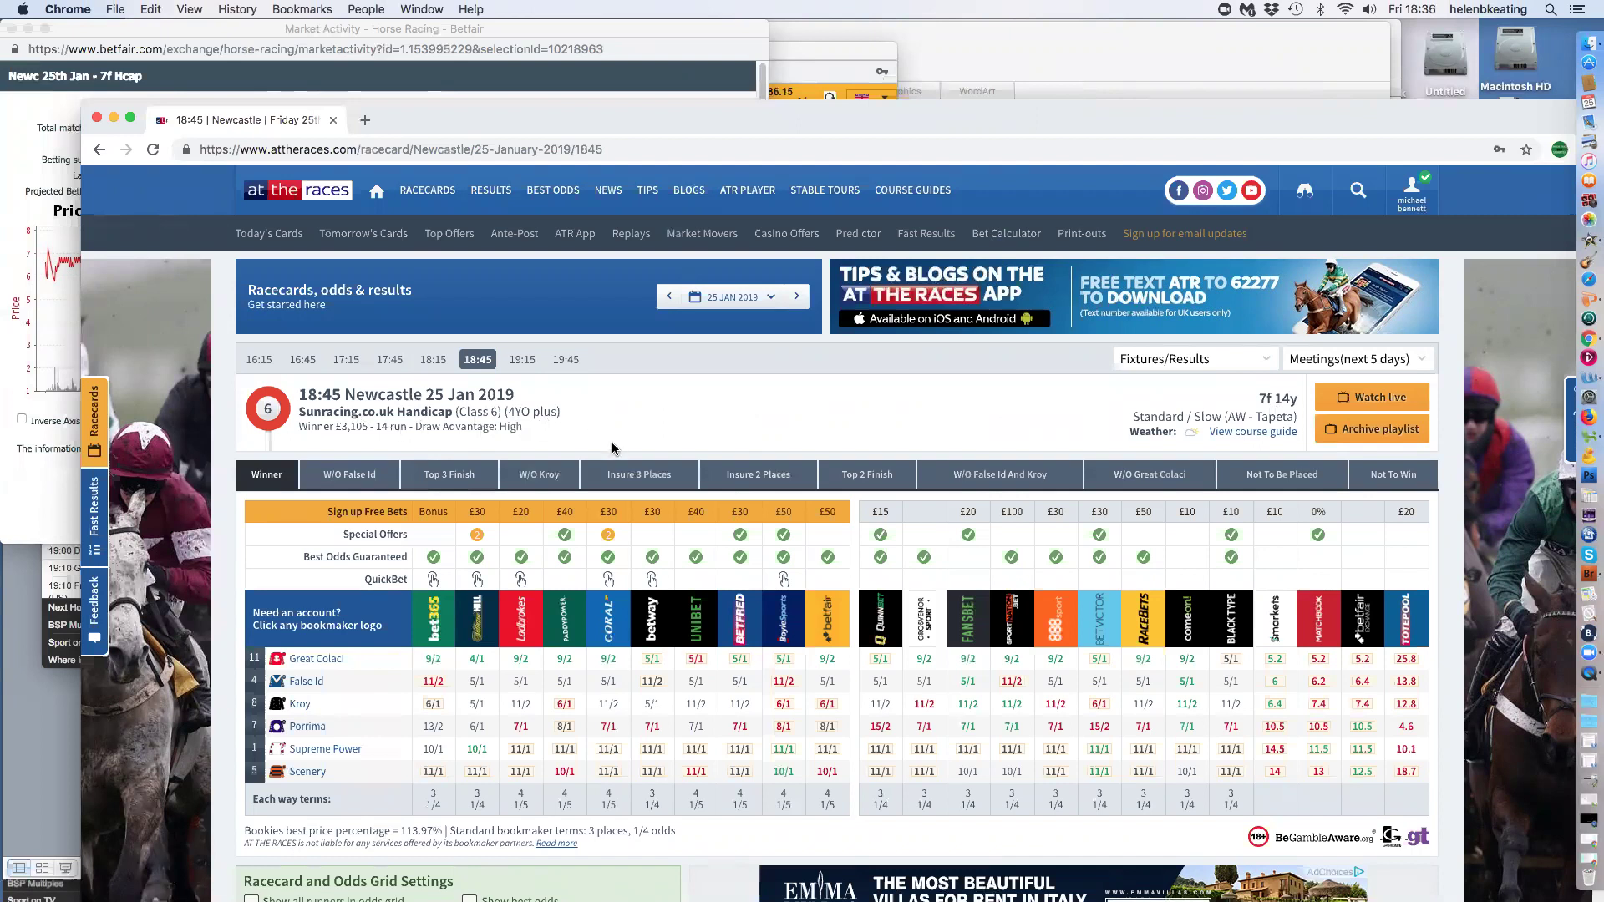
# Show all runners in the odds grid of the 18:45 Newcastle racecard
pyautogui.scroll(-2, 612, 449)
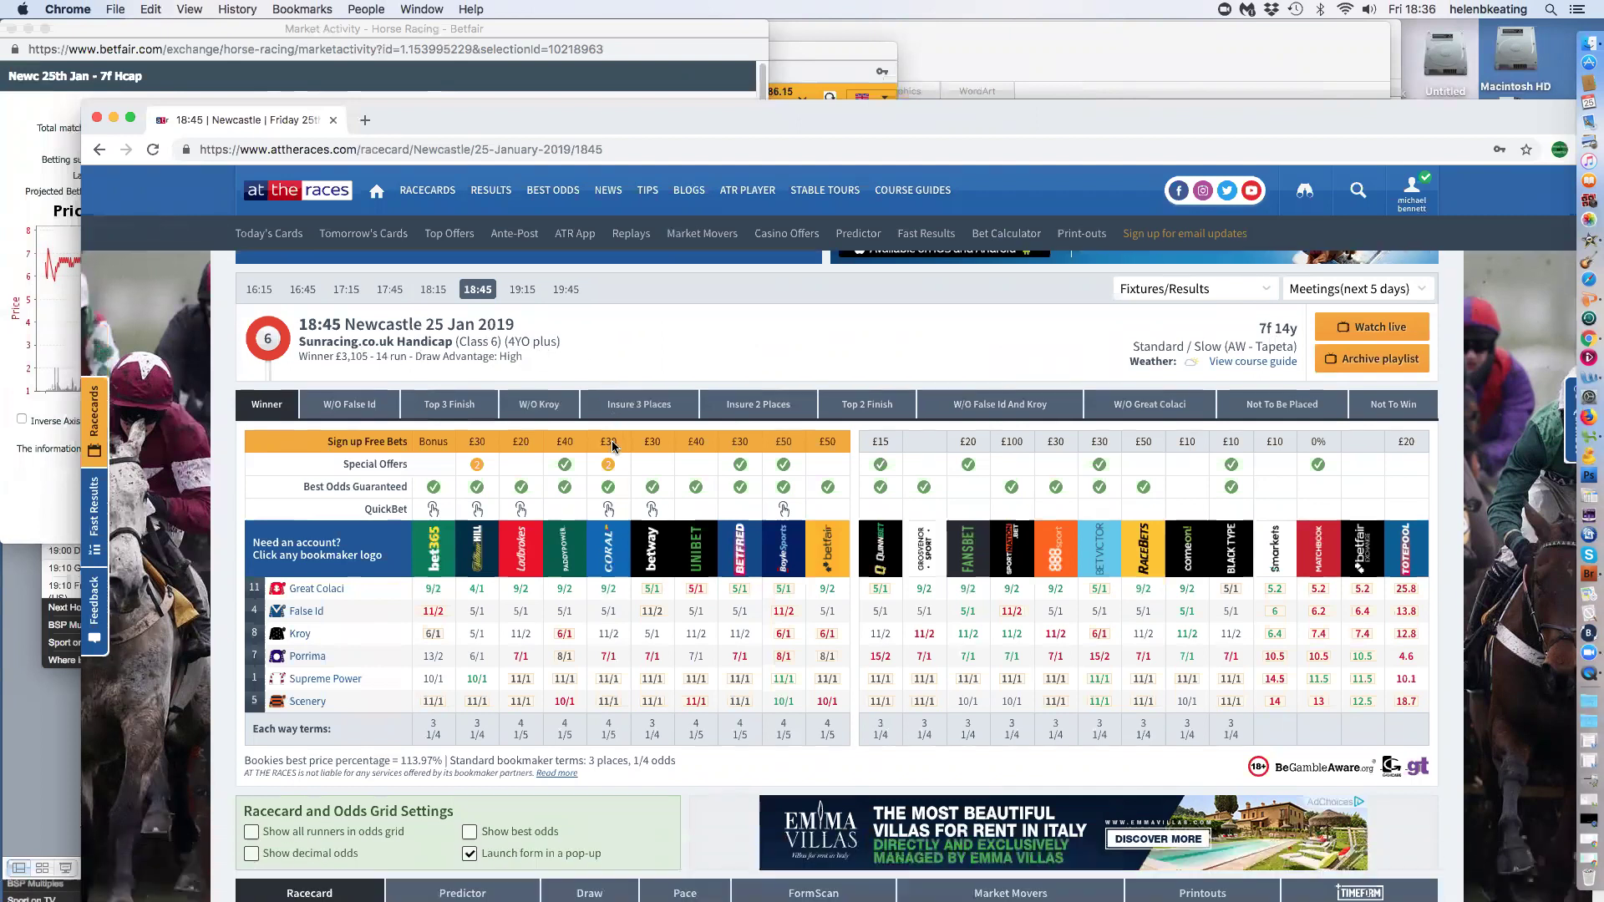
pyautogui.scroll(-3, 613, 449)
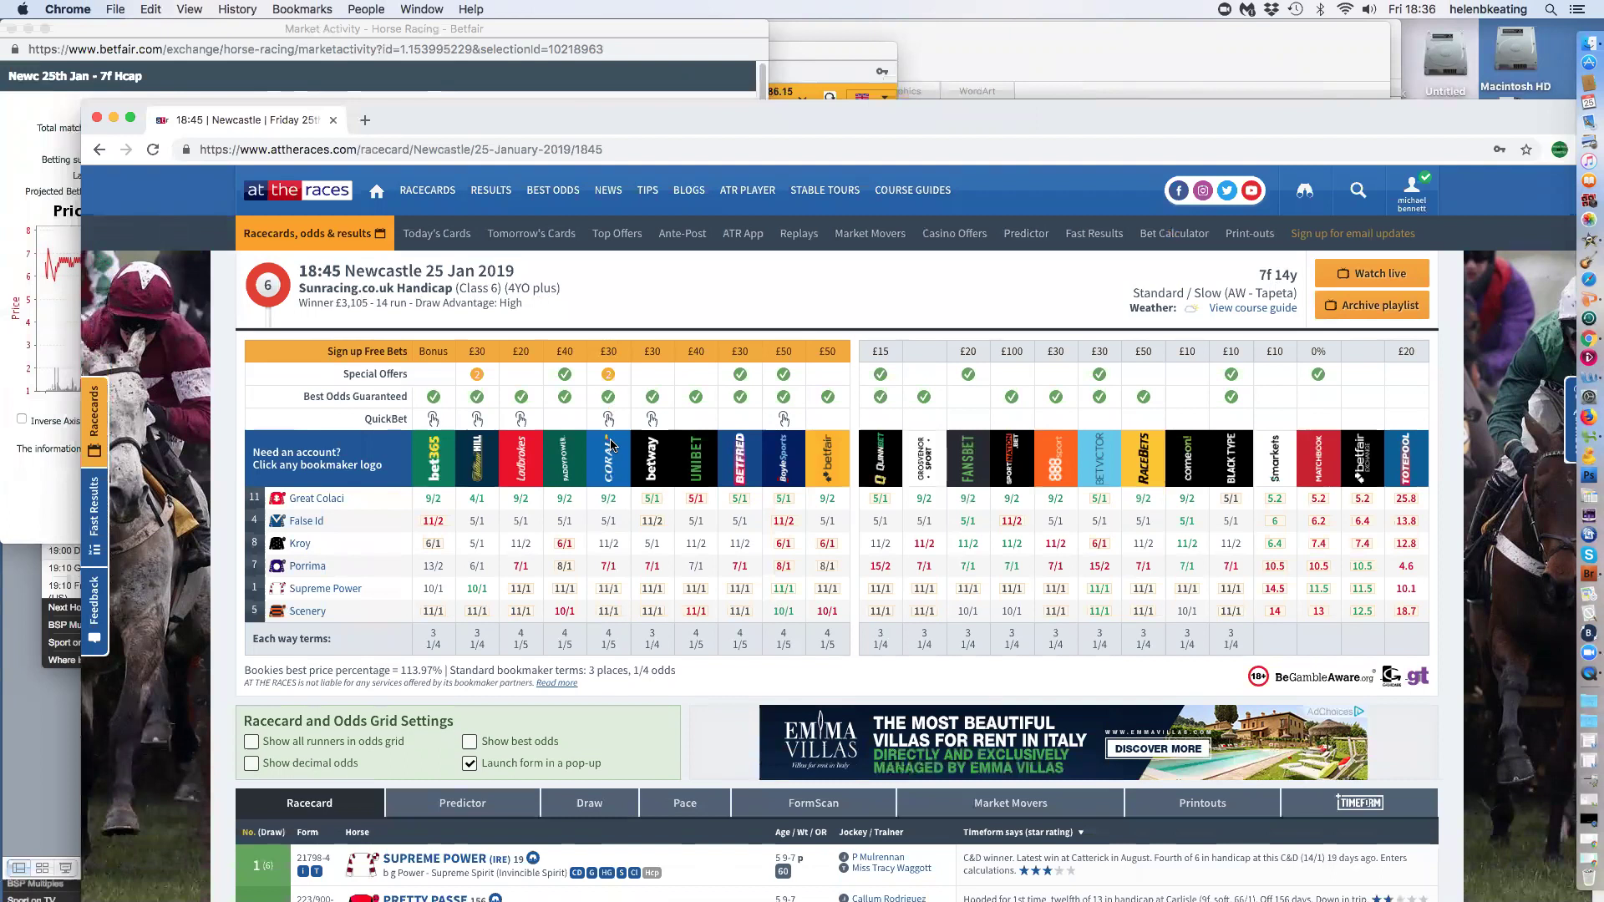
pyautogui.scroll(-1, 613, 446)
pyautogui.scroll(-1, 613, 445)
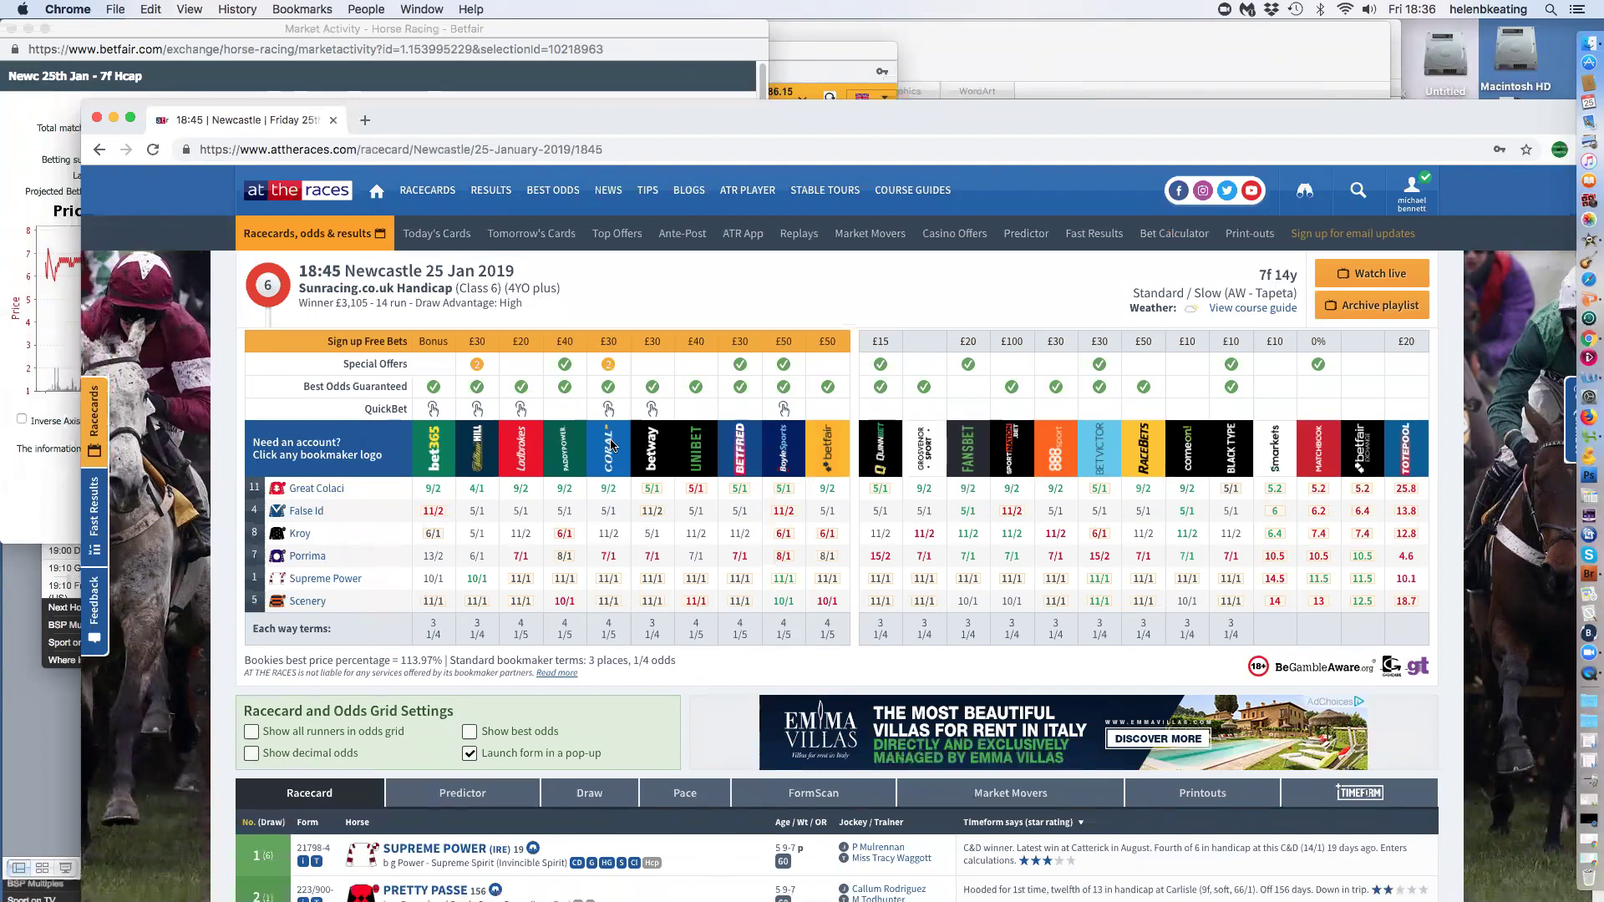
pyautogui.scroll(-5, 613, 445)
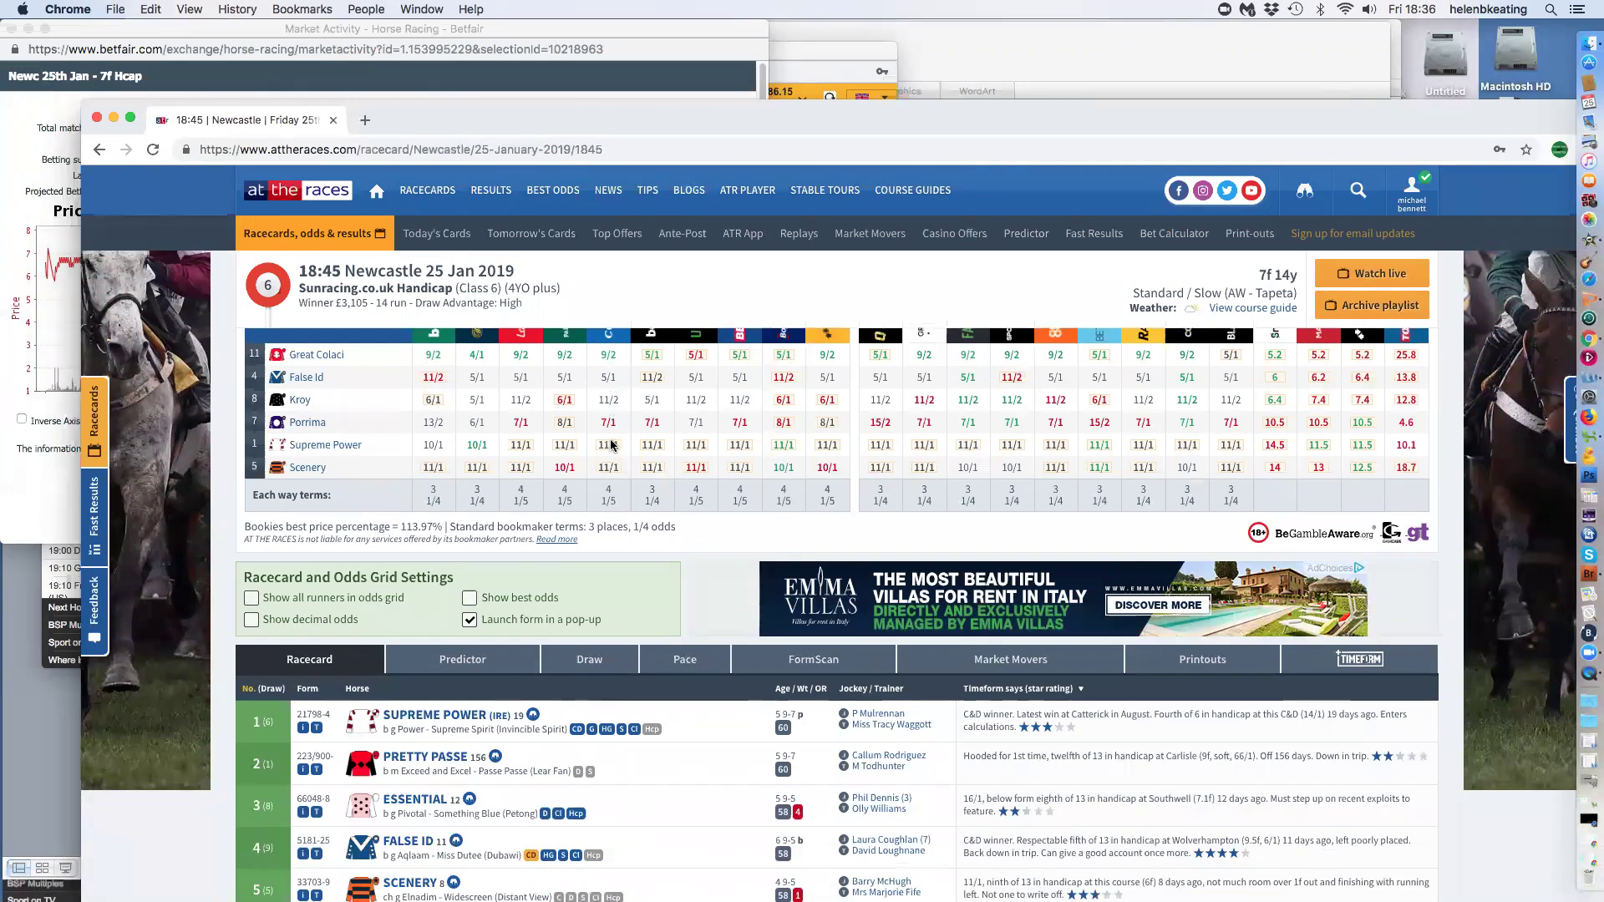
pyautogui.scroll(-2, 612, 445)
pyautogui.scroll(4, 613, 446)
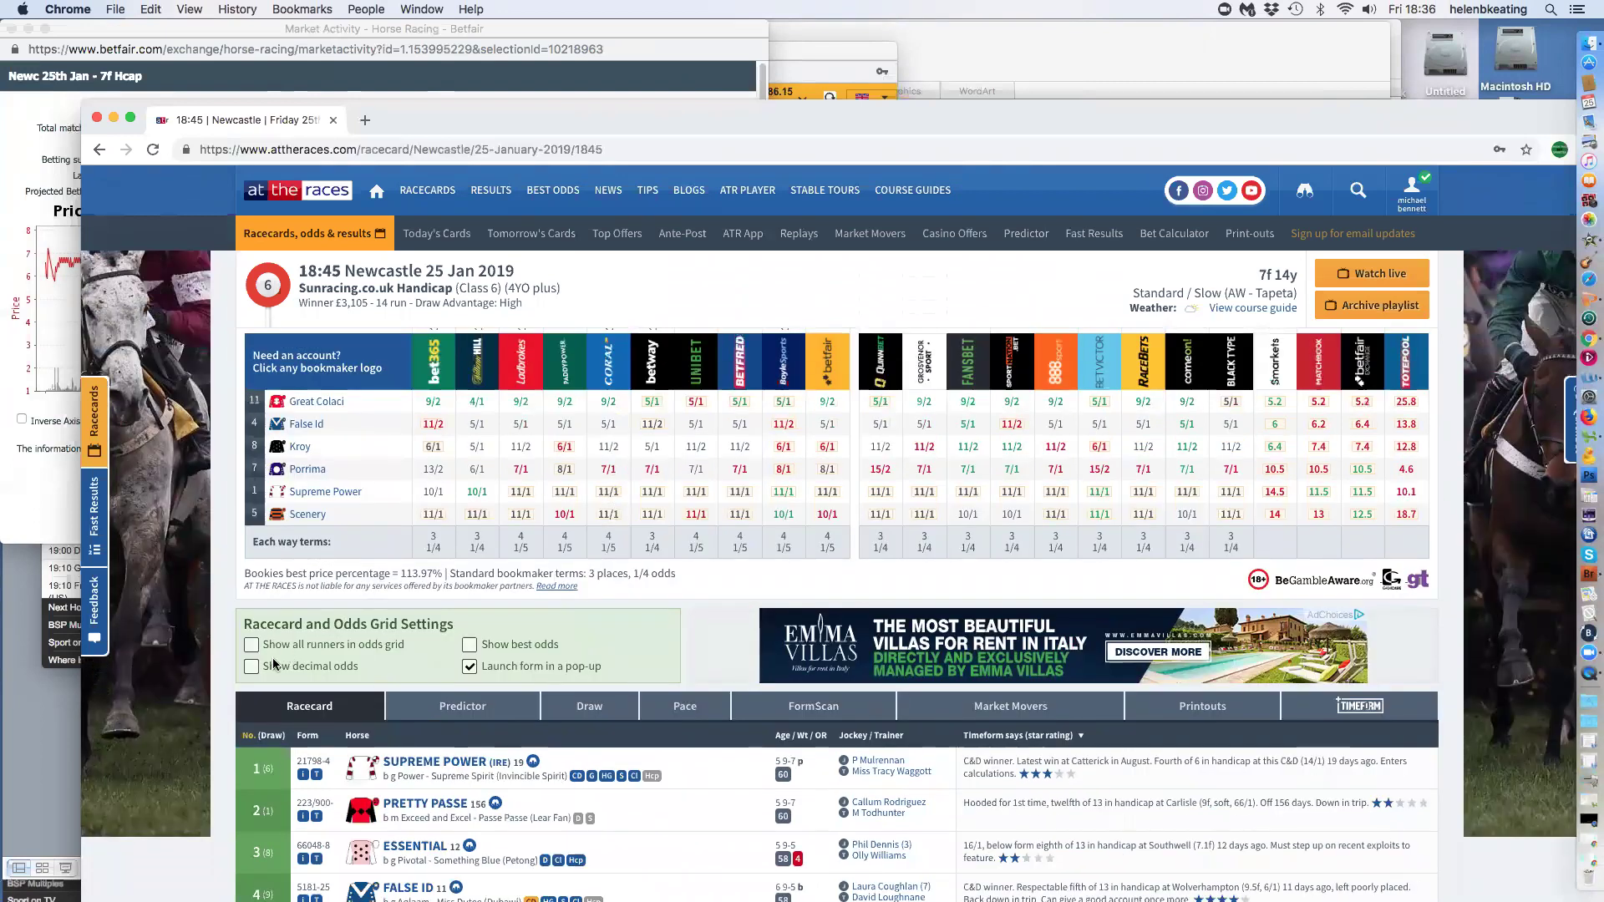
pyautogui.click(251, 646)
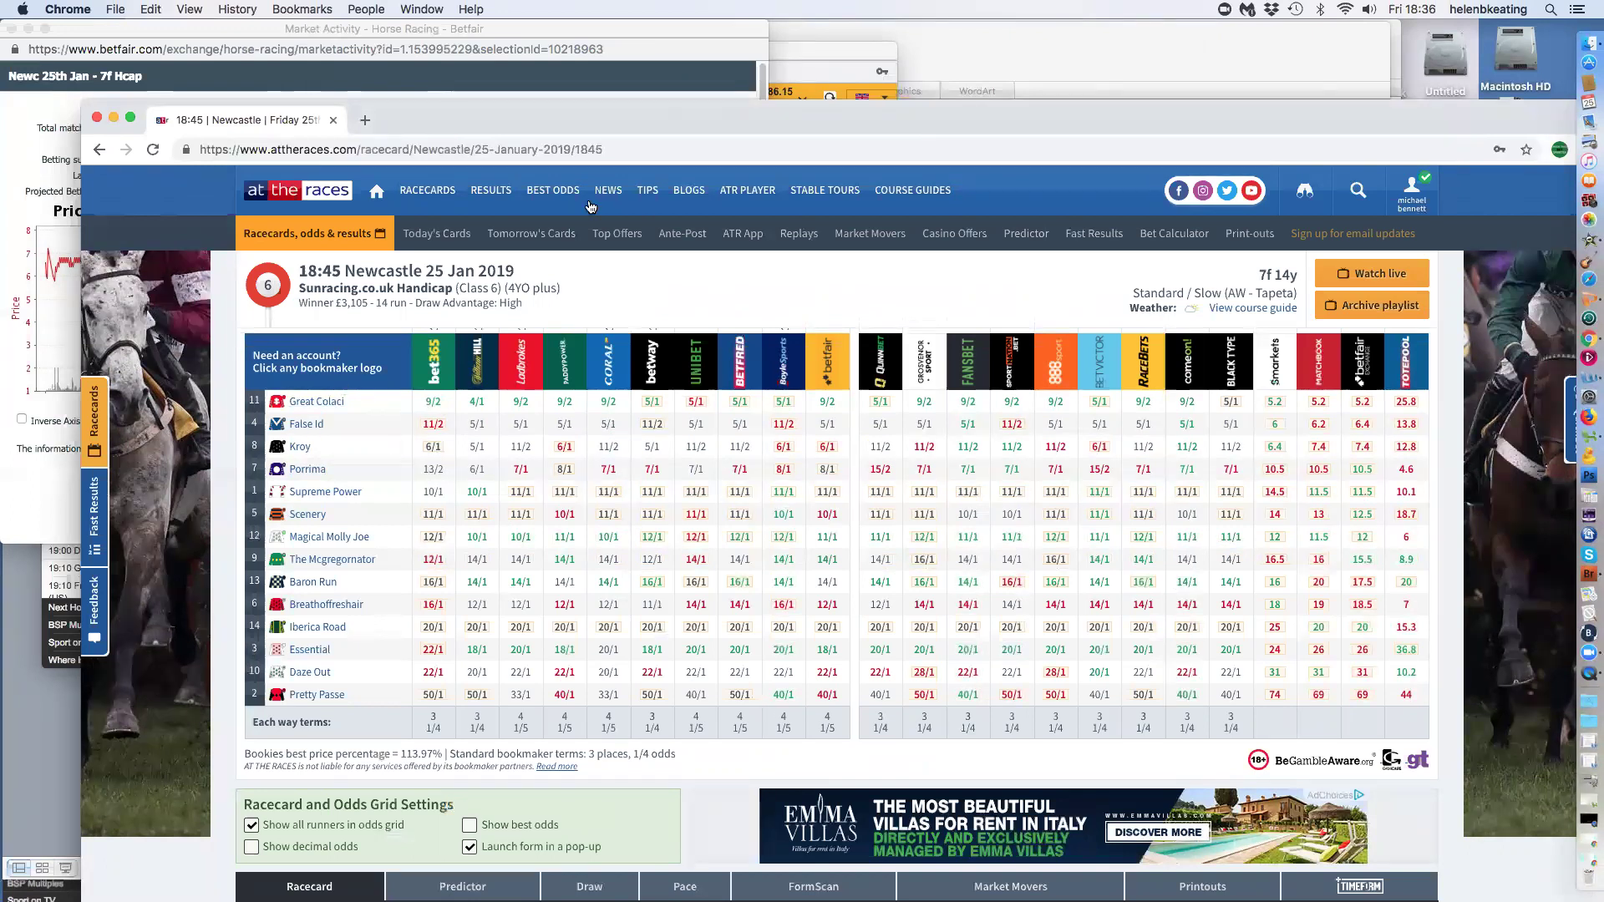
# Switch to the Betfair market for the 18:45 Newcastle race and examine False Id's price graph and traded amounts around its current odds
pyautogui.click(782, 48)
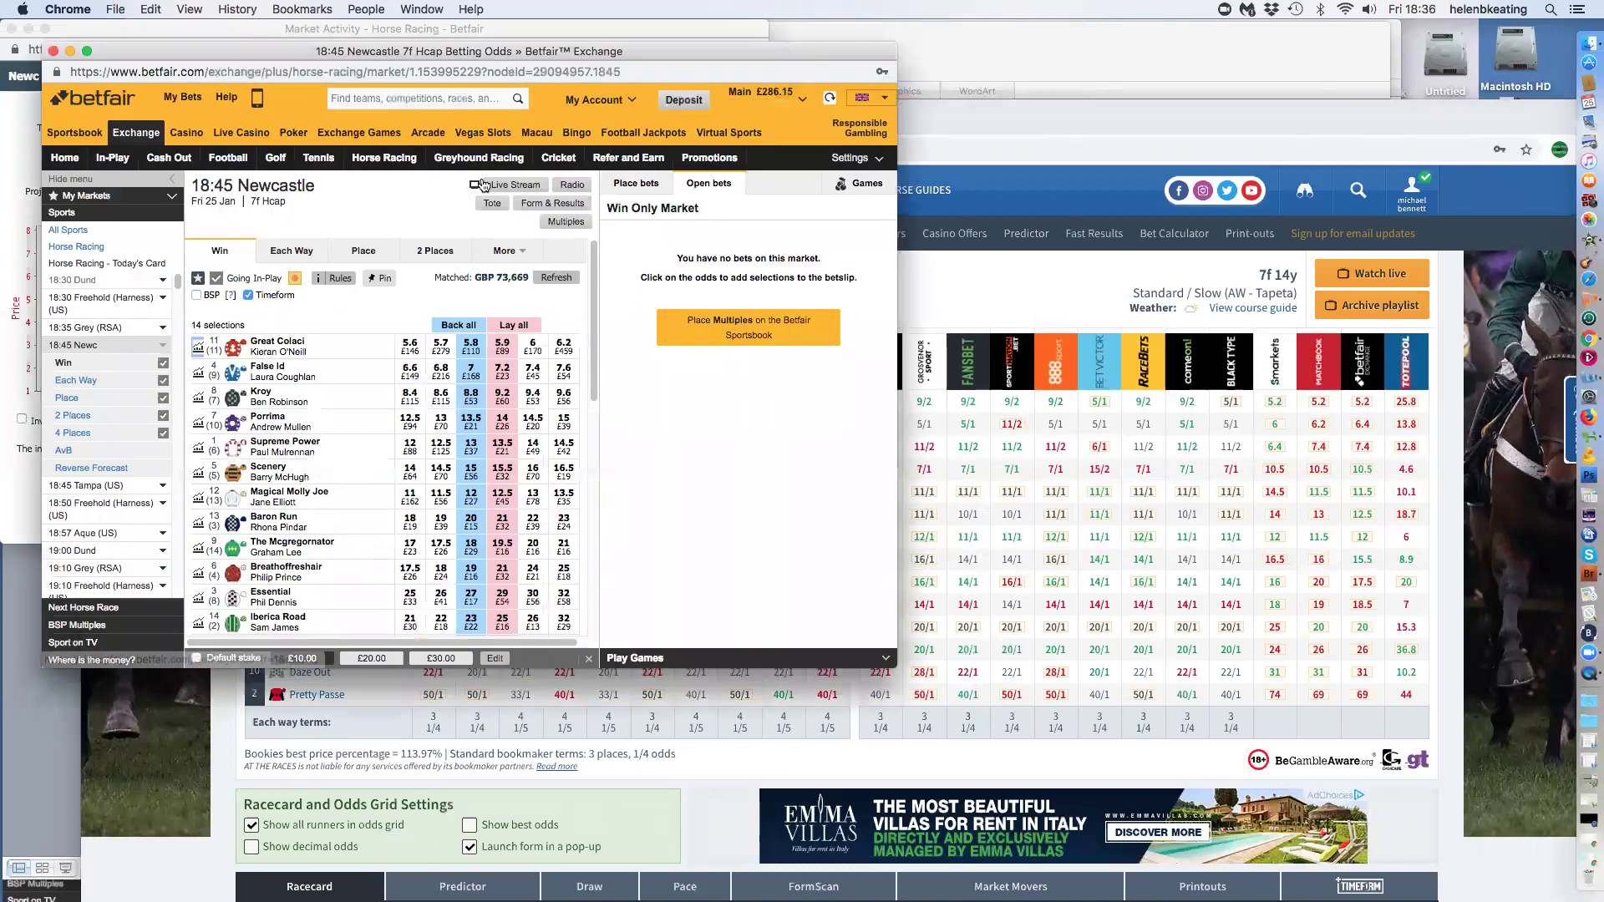
pyautogui.moveTo(271, 365)
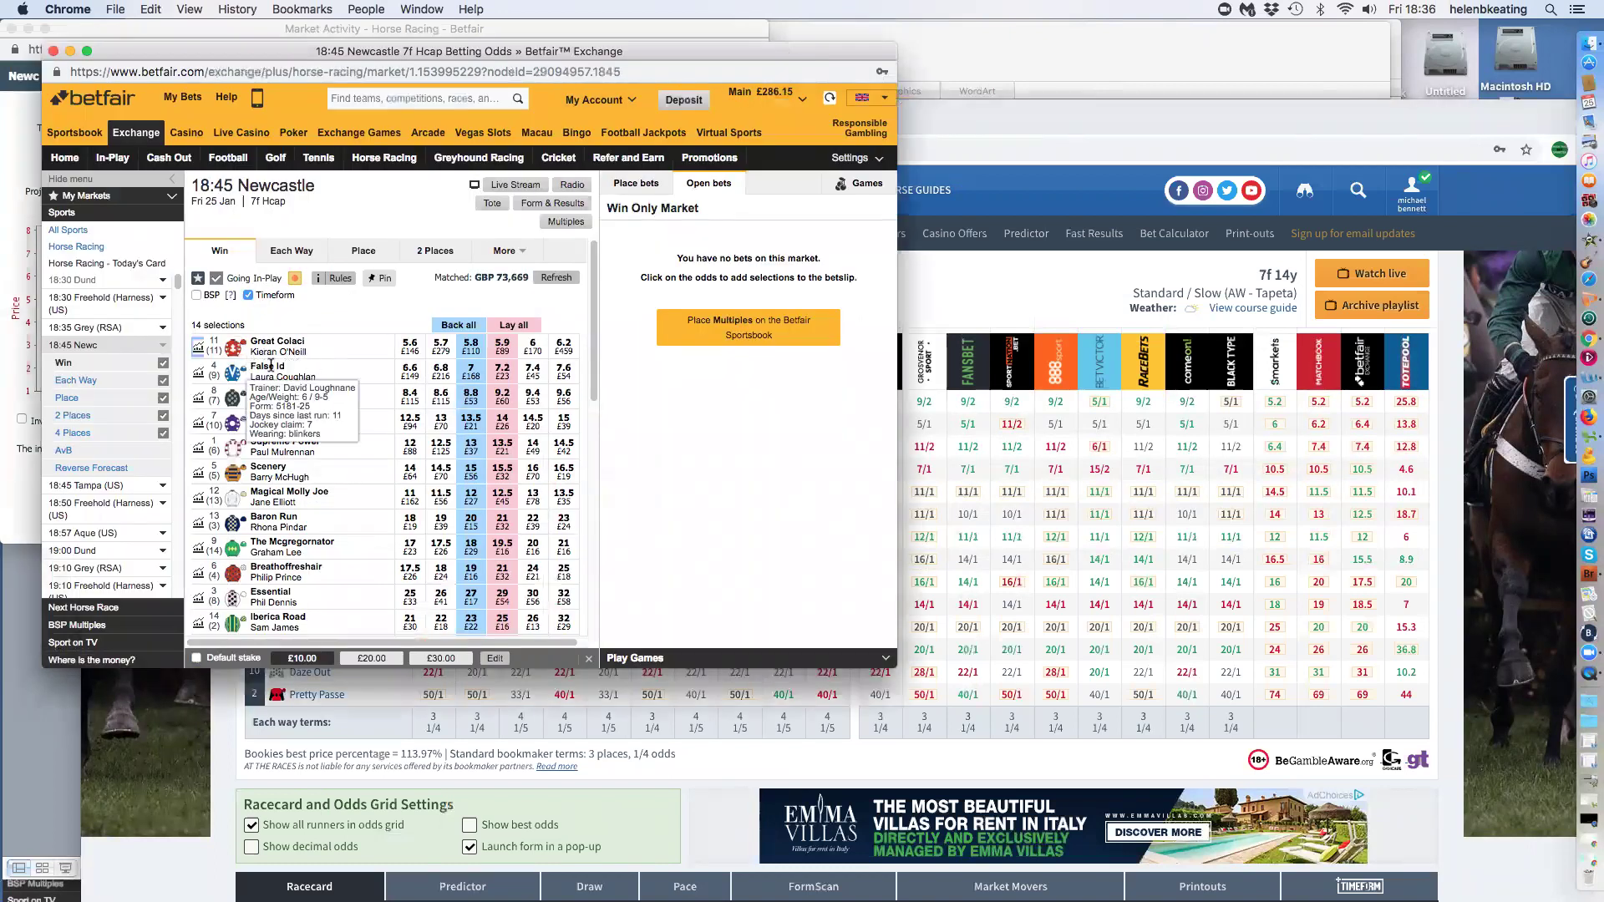
pyautogui.click(198, 374)
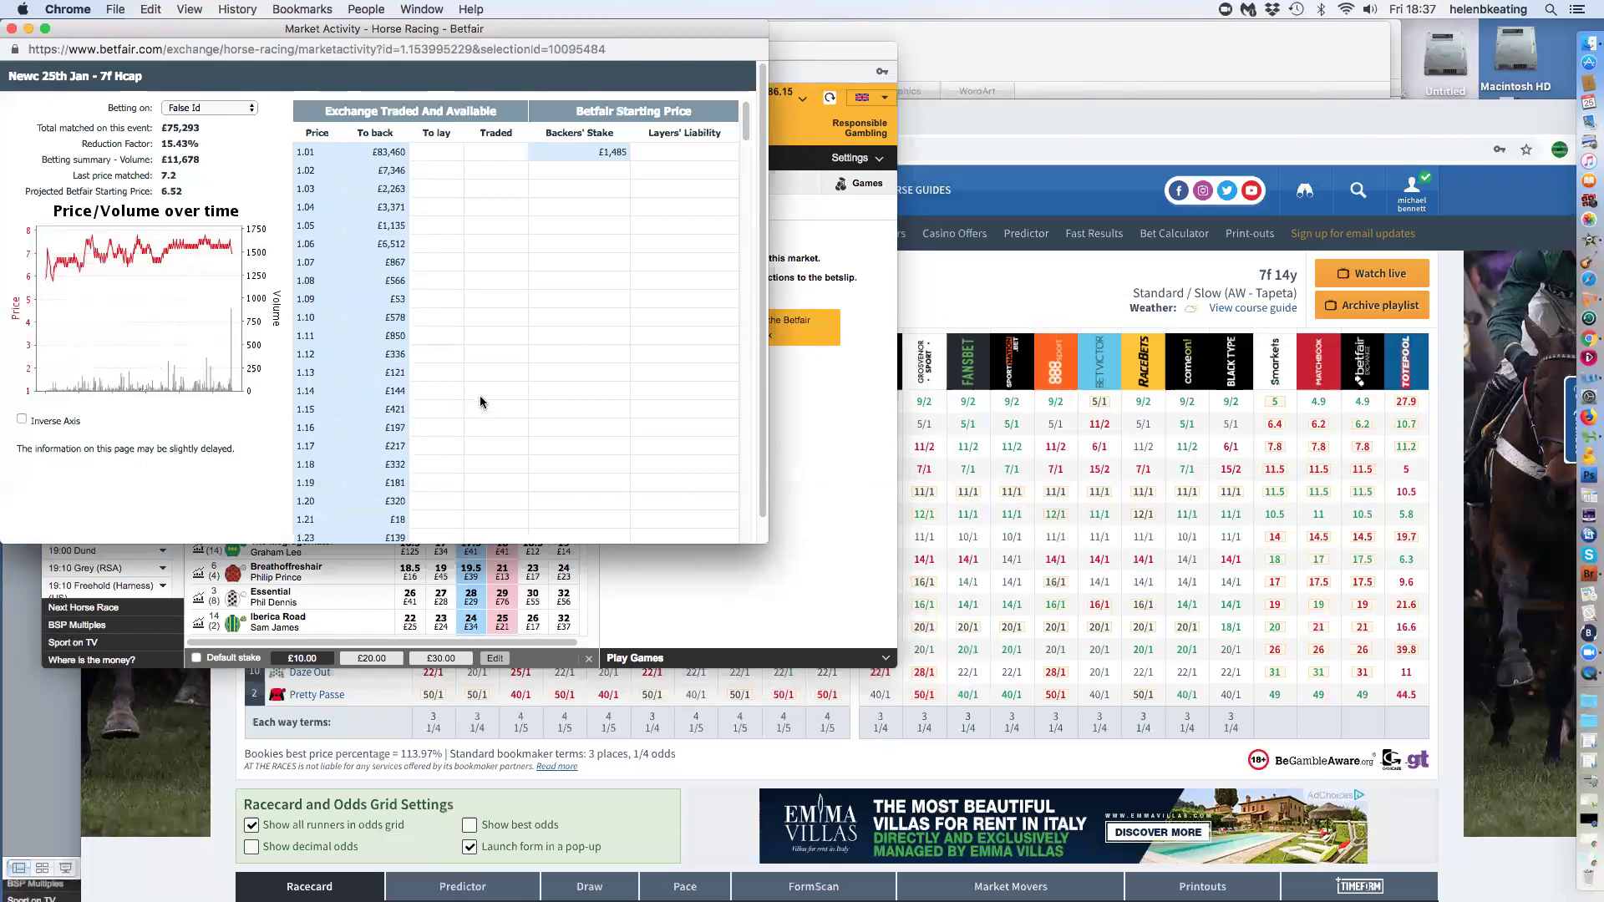
pyautogui.scroll(-15, 478, 393)
pyautogui.scroll(-12, 476, 397)
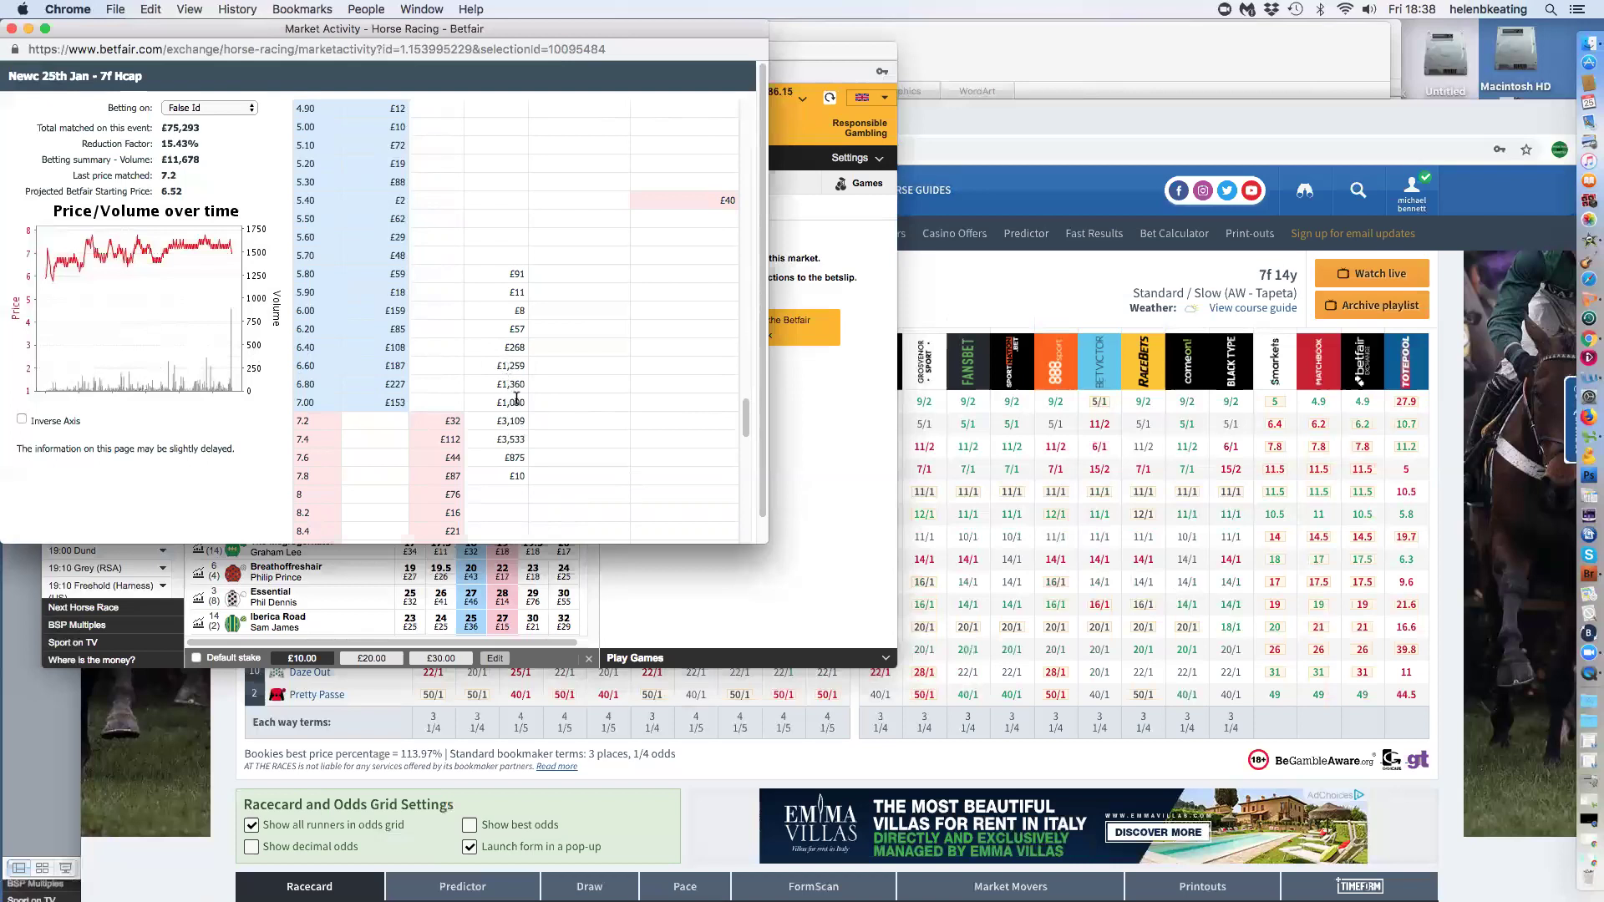
# Return to the Win market and refresh it repeatedly to watch the matched total and False Id's back and lay odds
pyautogui.click(794, 427)
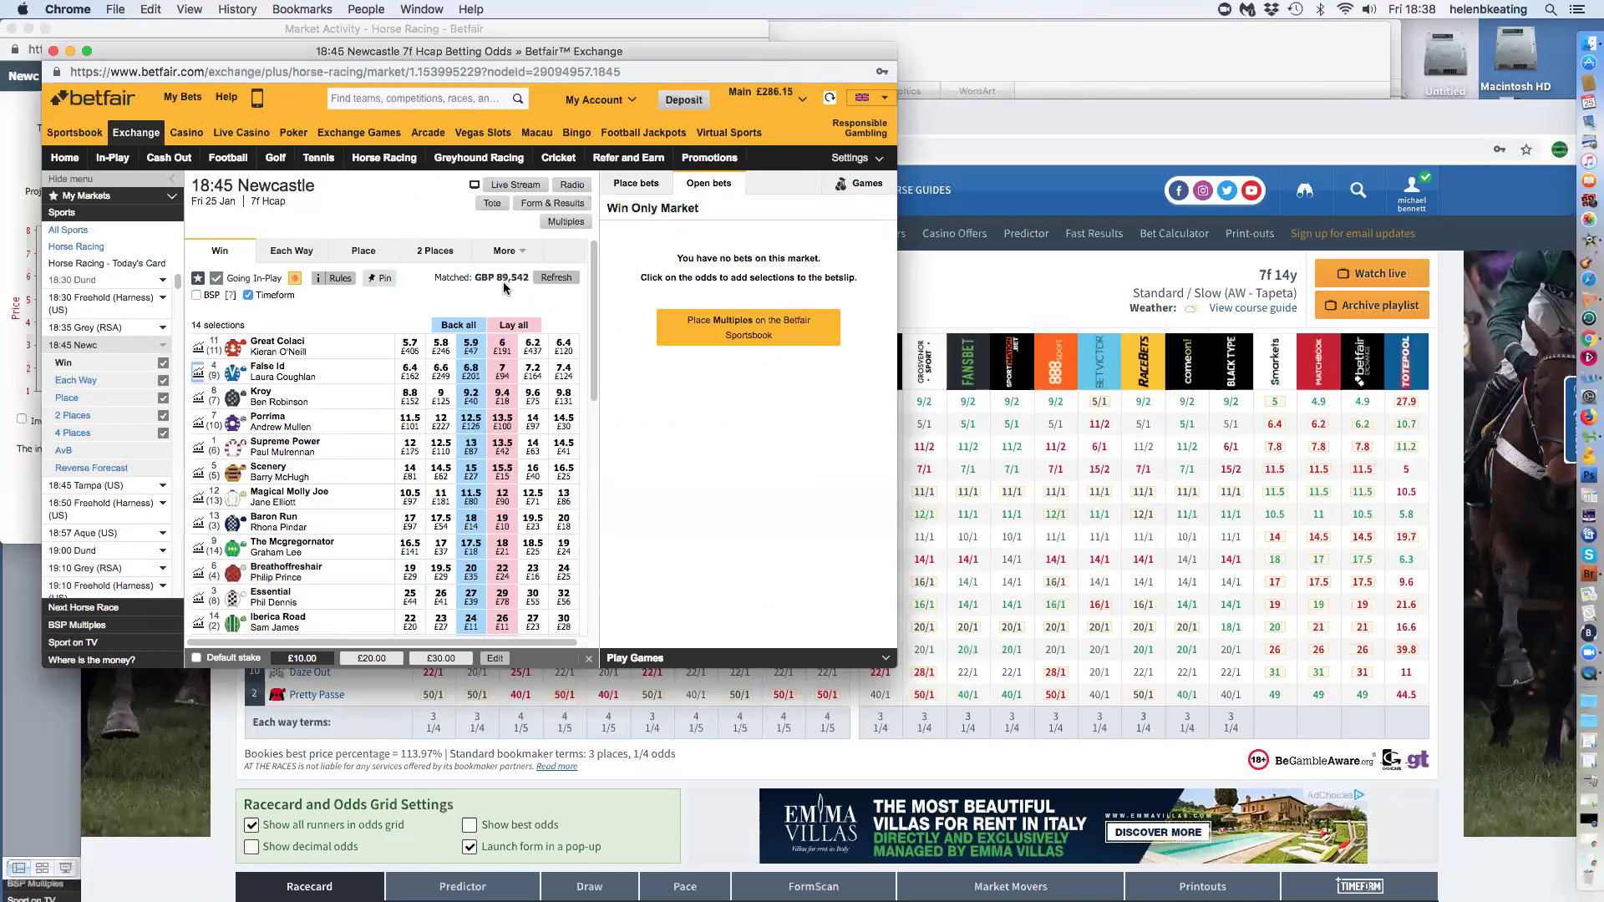
pyautogui.click(556, 278)
pyautogui.click(556, 278)
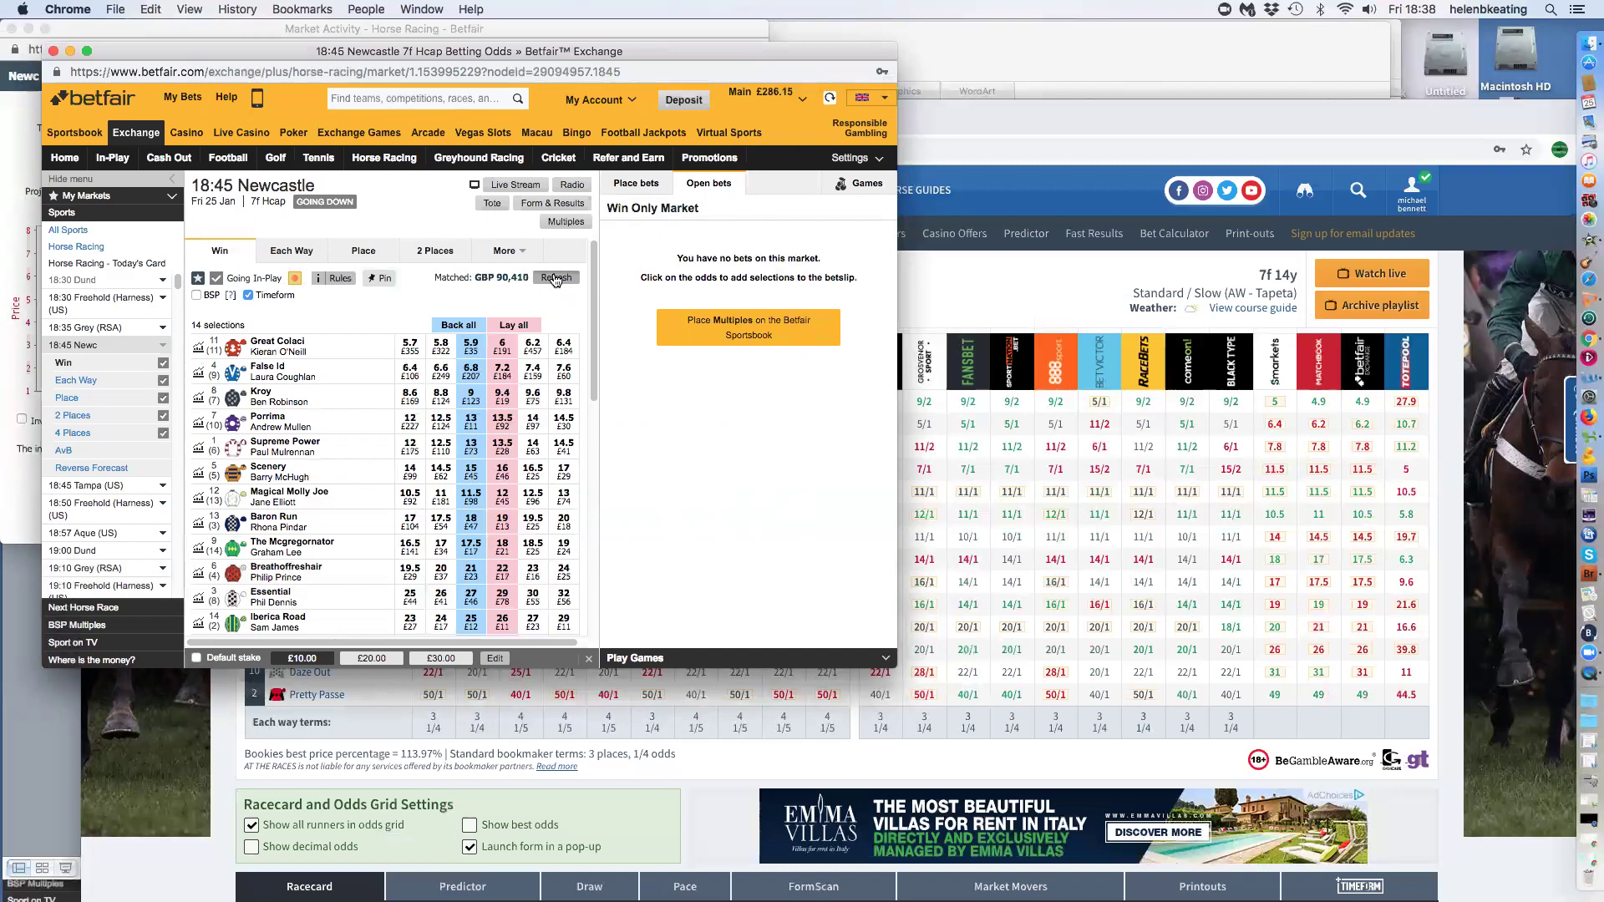
pyautogui.click(555, 278)
pyautogui.click(556, 279)
pyautogui.click(555, 279)
pyautogui.click(556, 279)
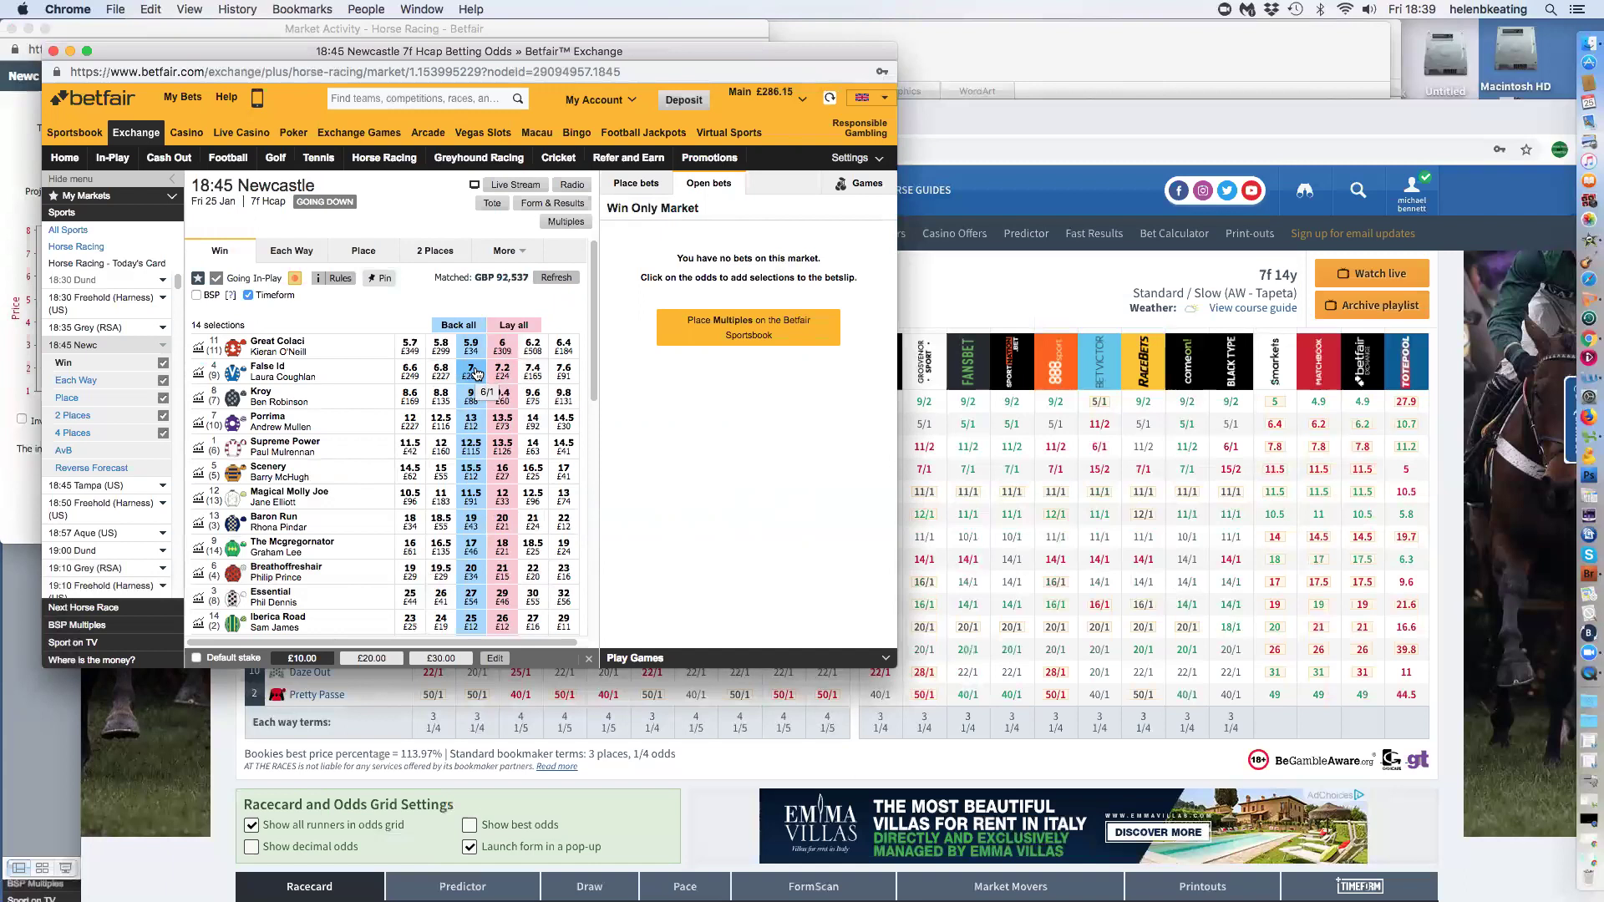
pyautogui.click(552, 278)
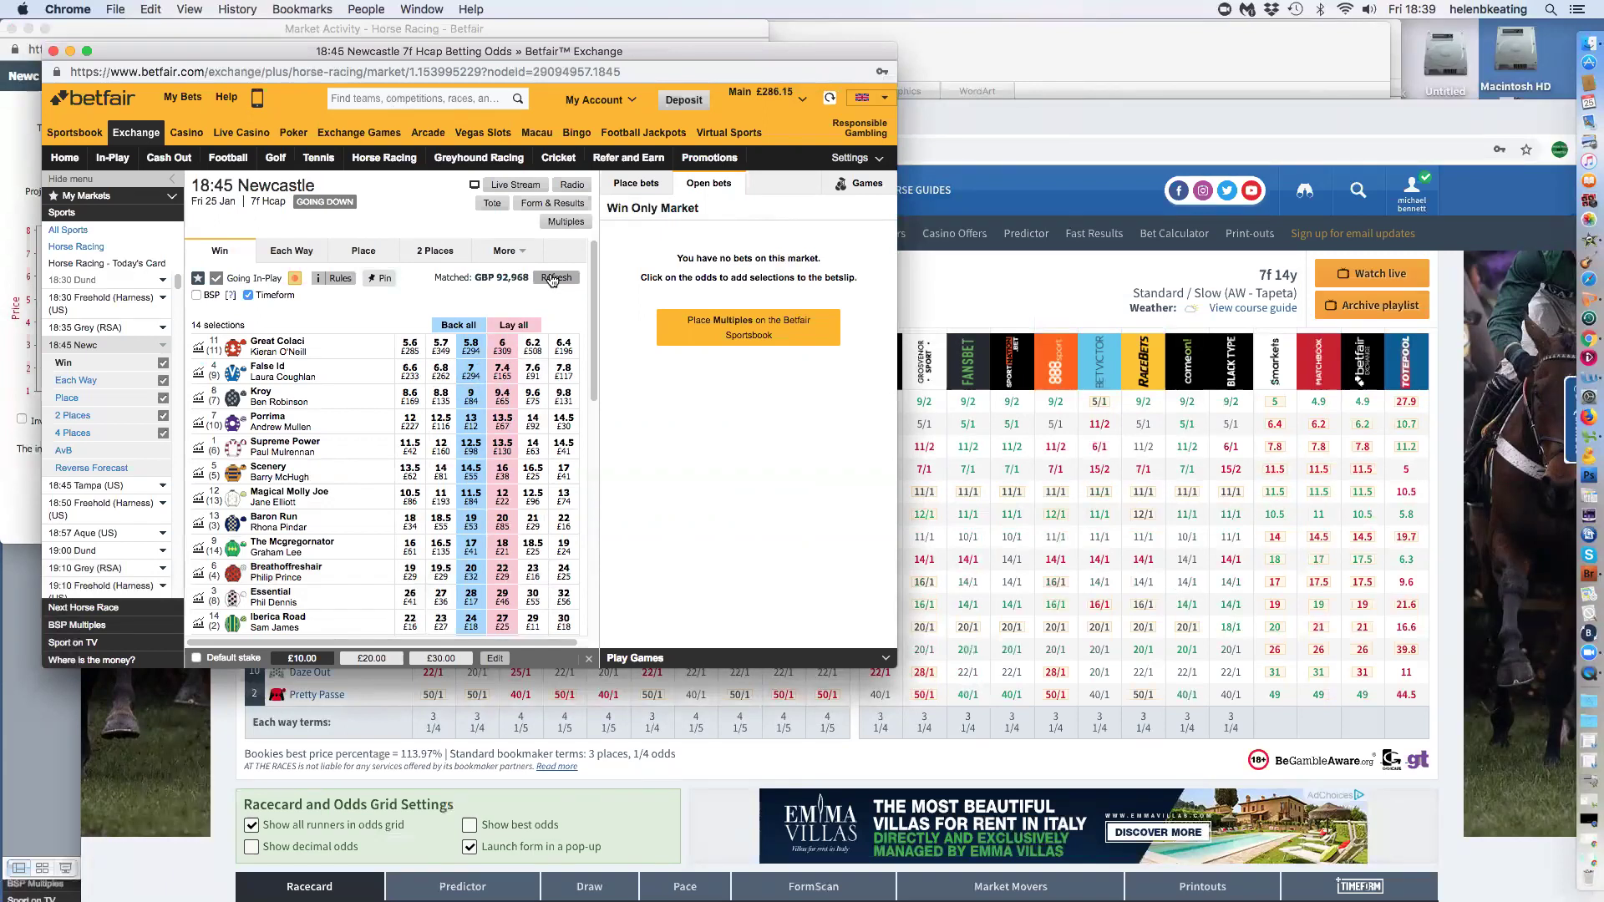
# Place and confirm a £5 back bet on False Id at odds of 7.4, and view the open bets
pyautogui.click(473, 373)
pyautogui.click(779, 270)
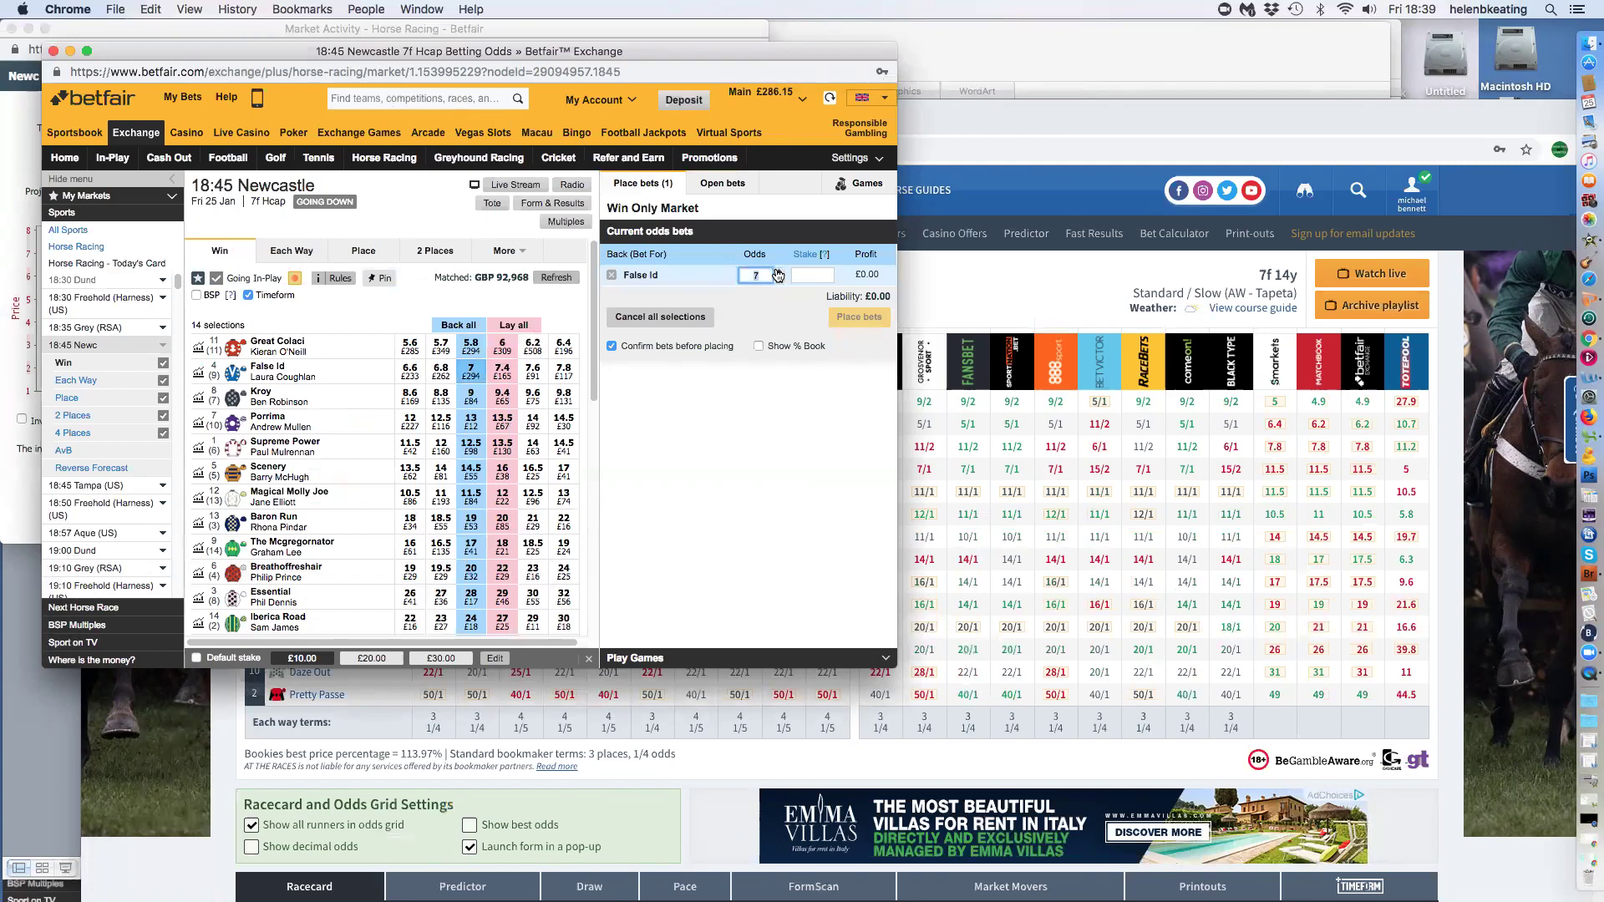
pyautogui.click(779, 270)
pyautogui.click(804, 275)
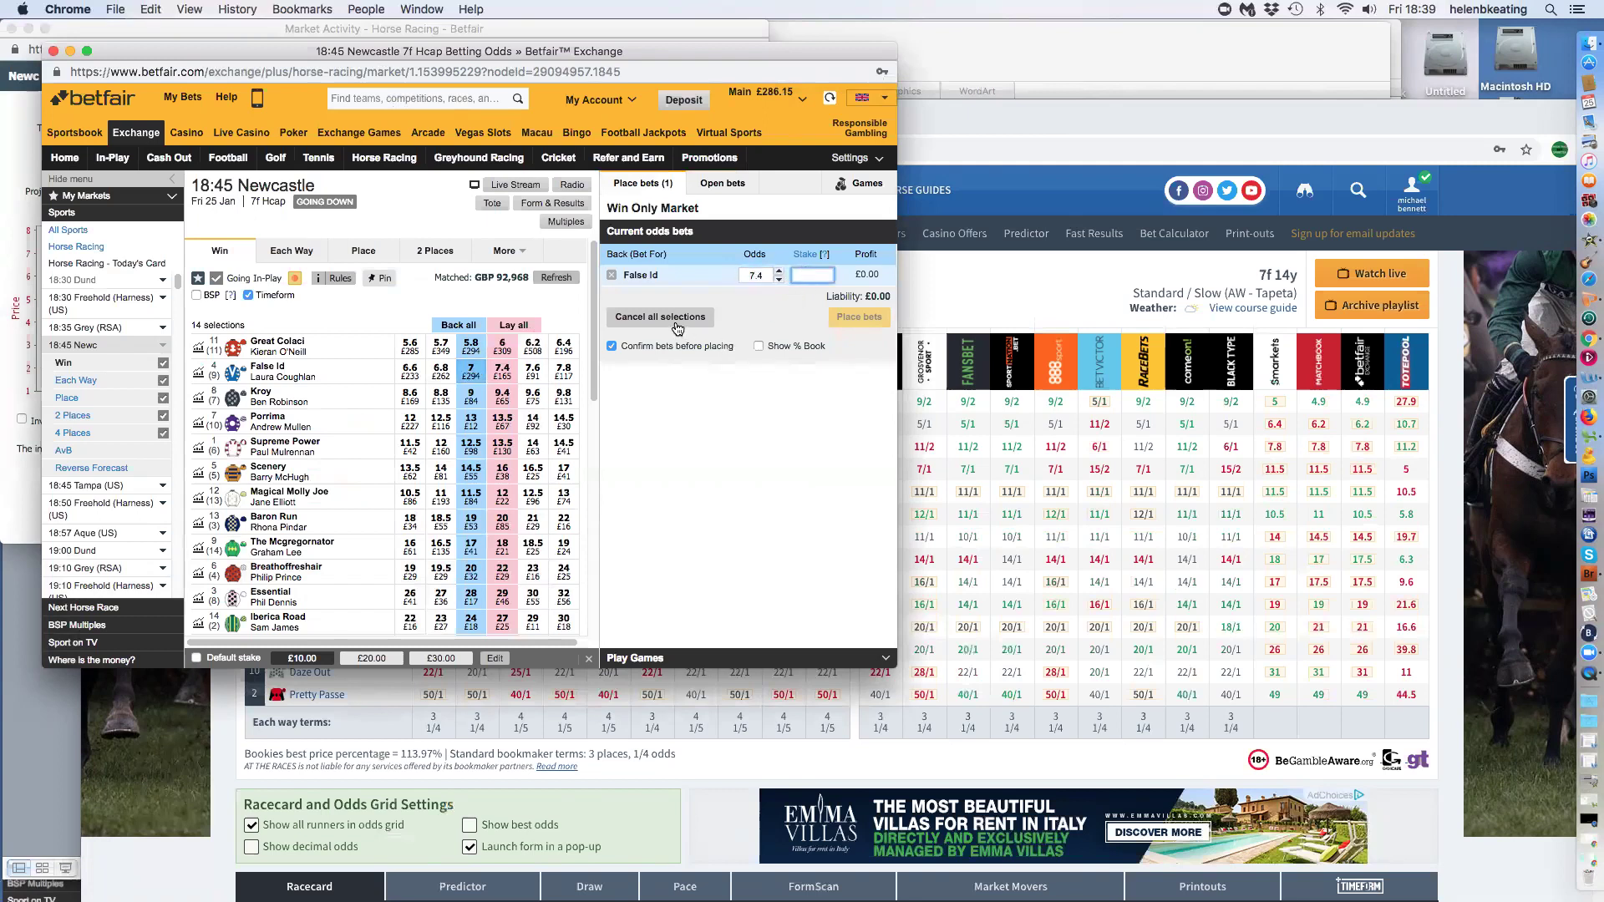
pyautogui.write('5')
pyautogui.click(845, 318)
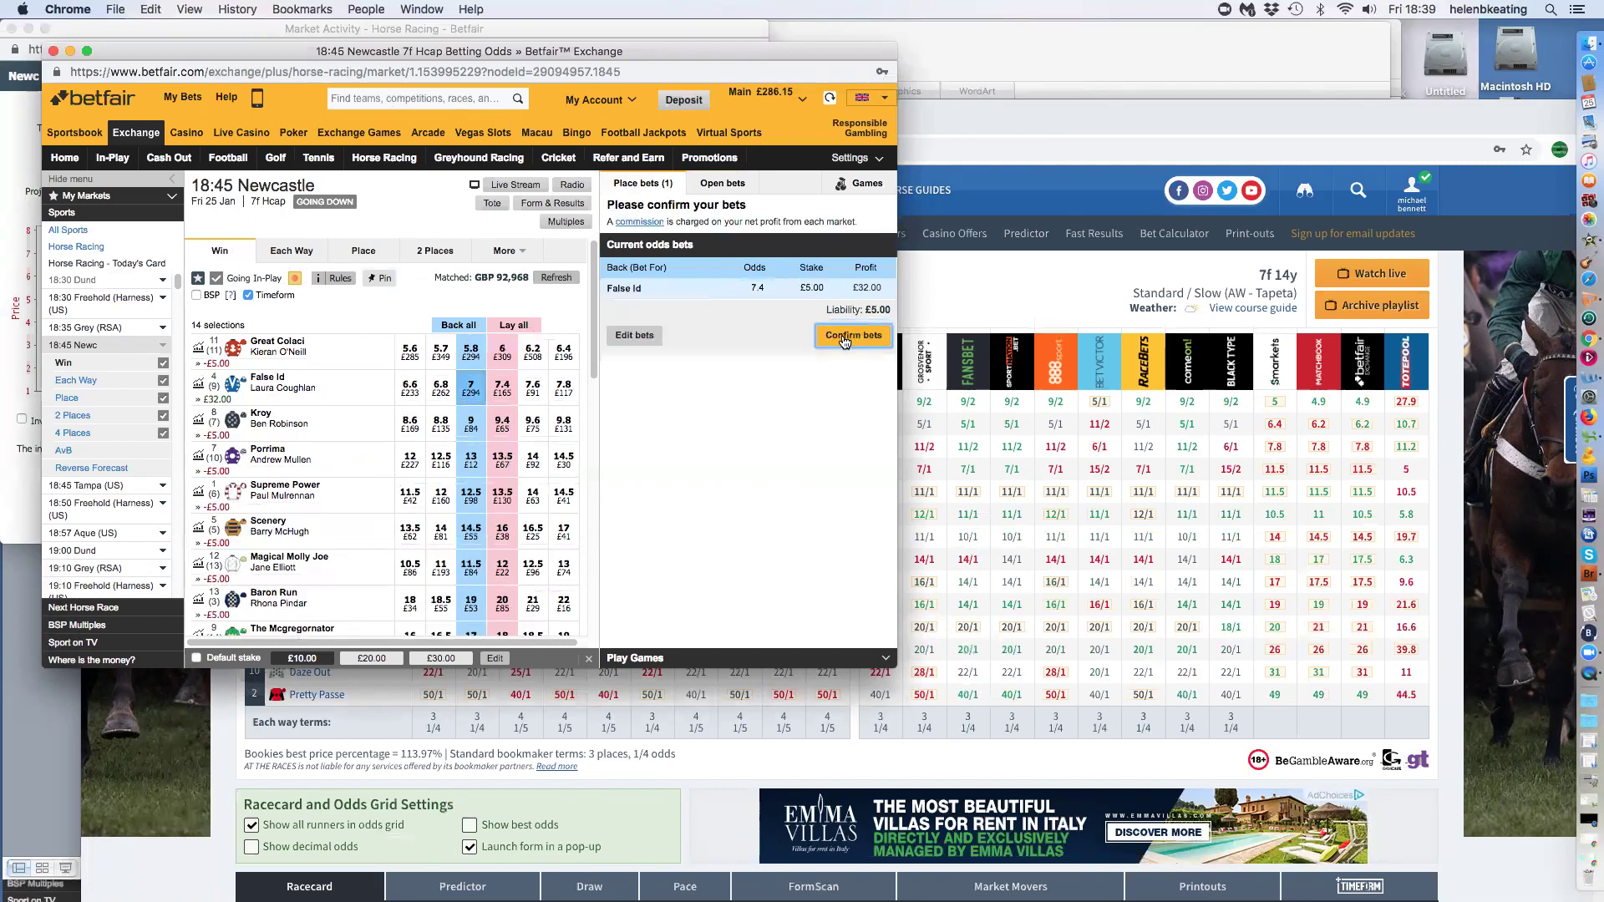
pyautogui.click(845, 339)
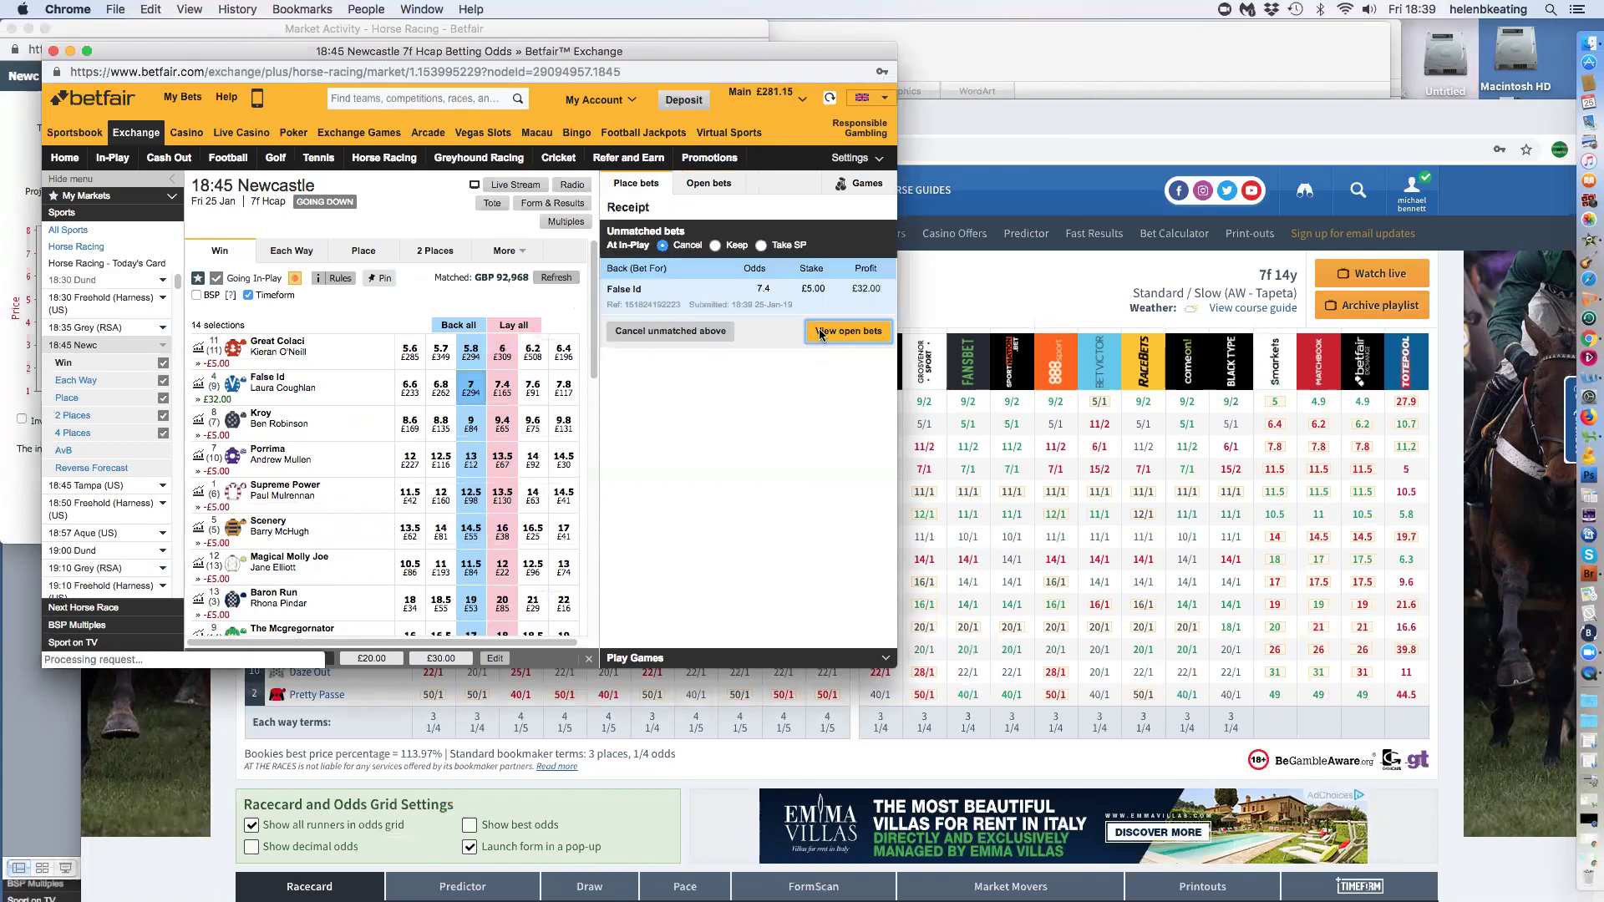
pyautogui.click(822, 334)
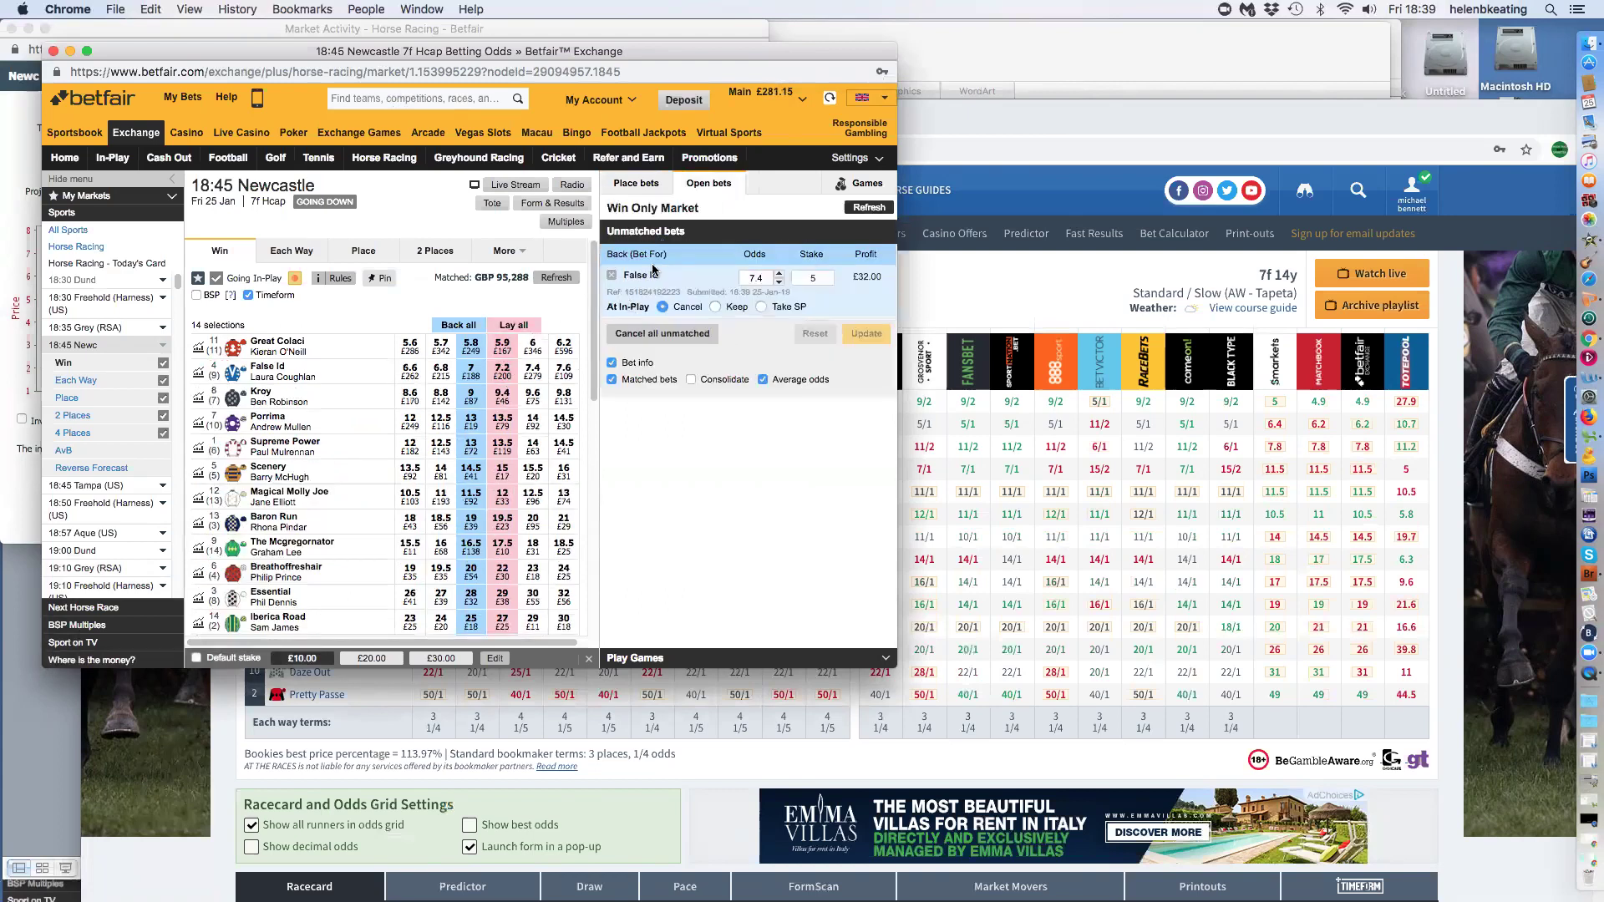
# Review False Id's market activity again, and refresh the Win market to check whether the back bet is matched
pyautogui.click(10, 228)
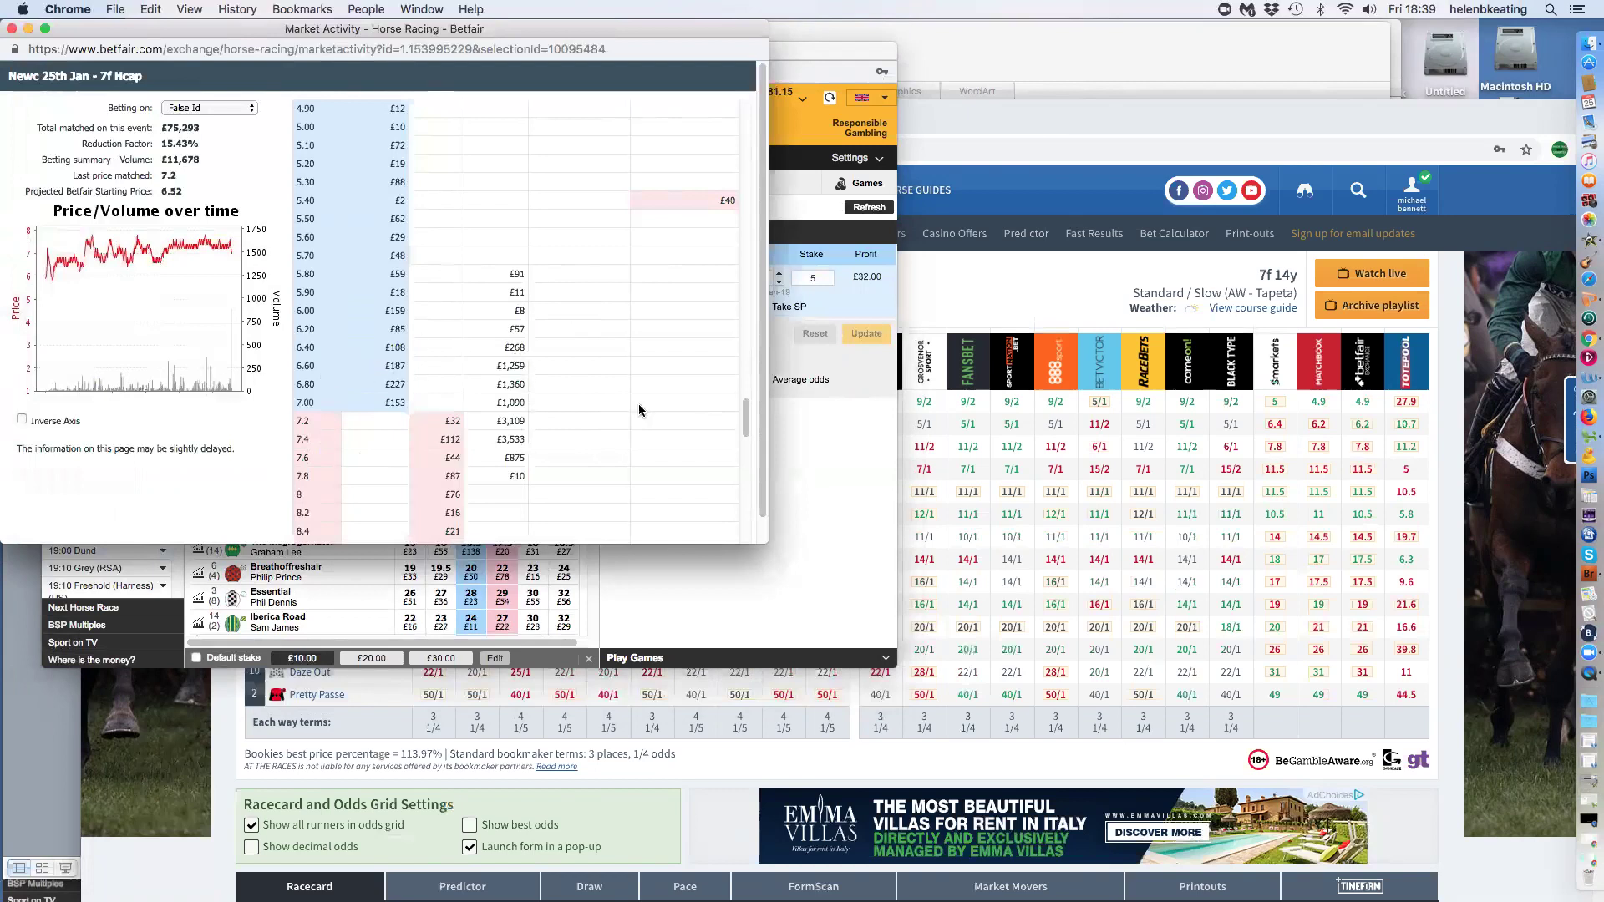
pyautogui.click(808, 452)
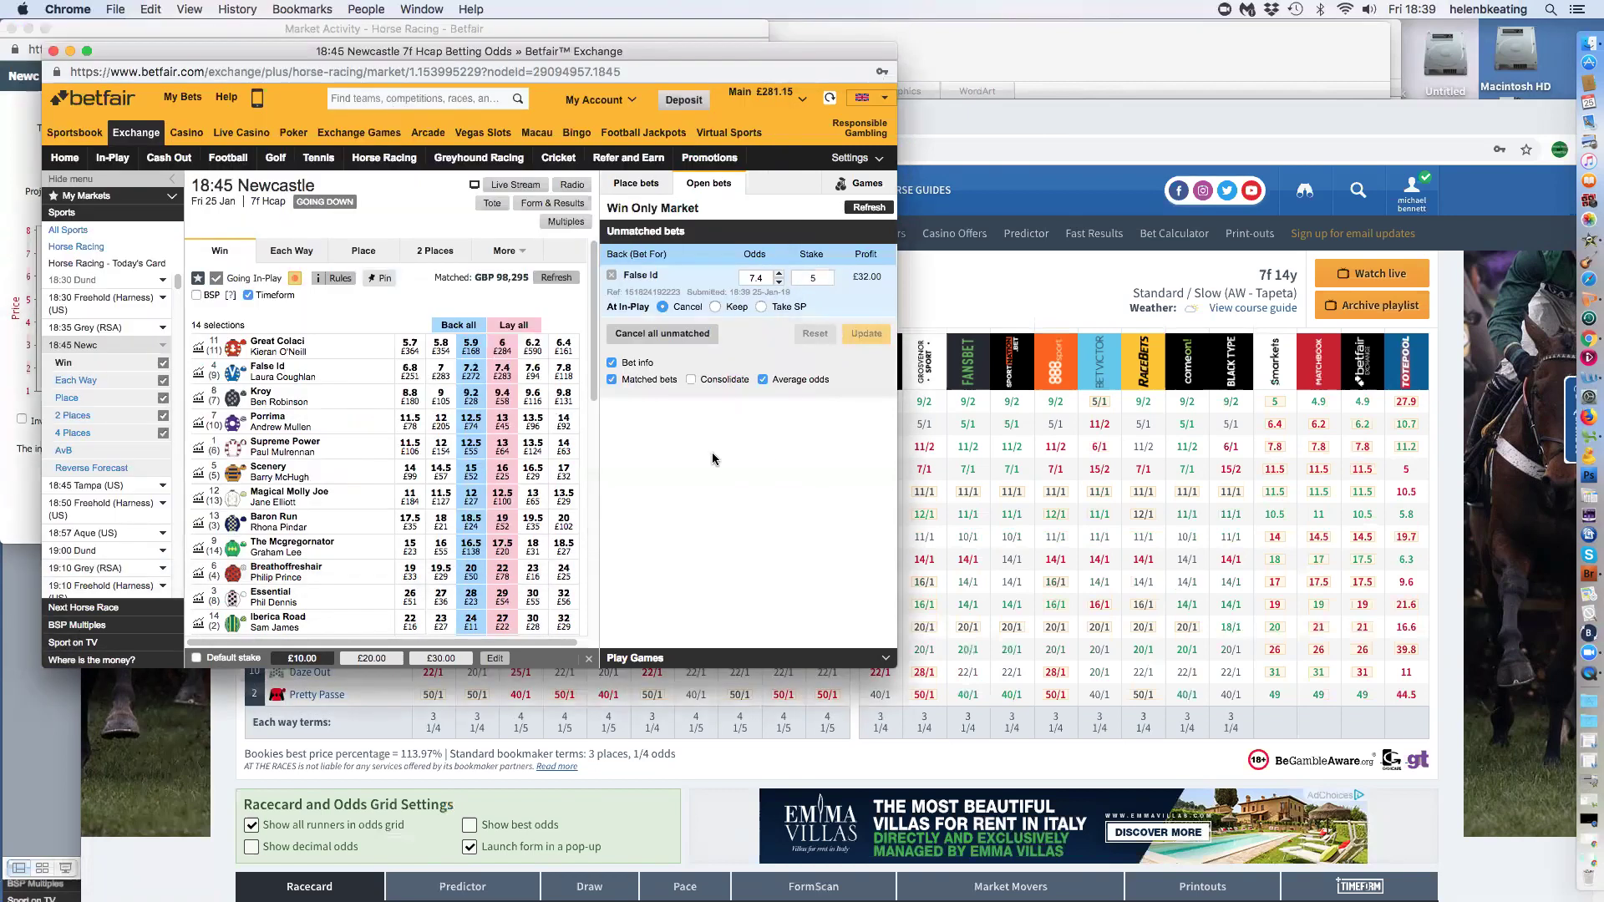
pyautogui.click(552, 278)
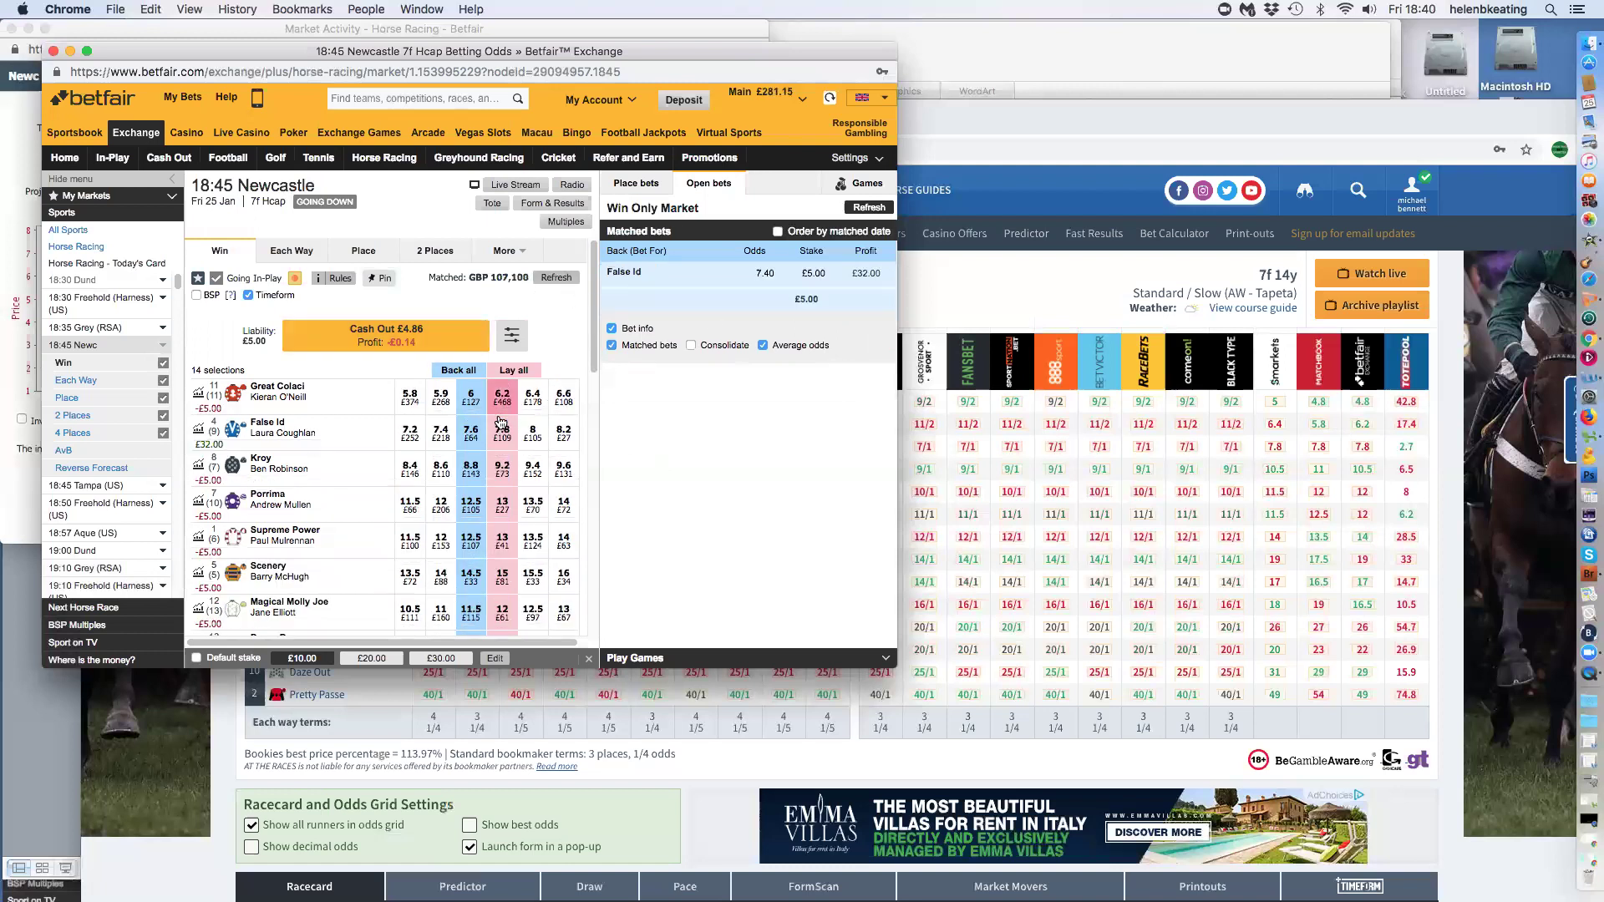
# Place and confirm a lay bet on False Id at odds of 7 with a backer's stake of £5
pyautogui.click(501, 435)
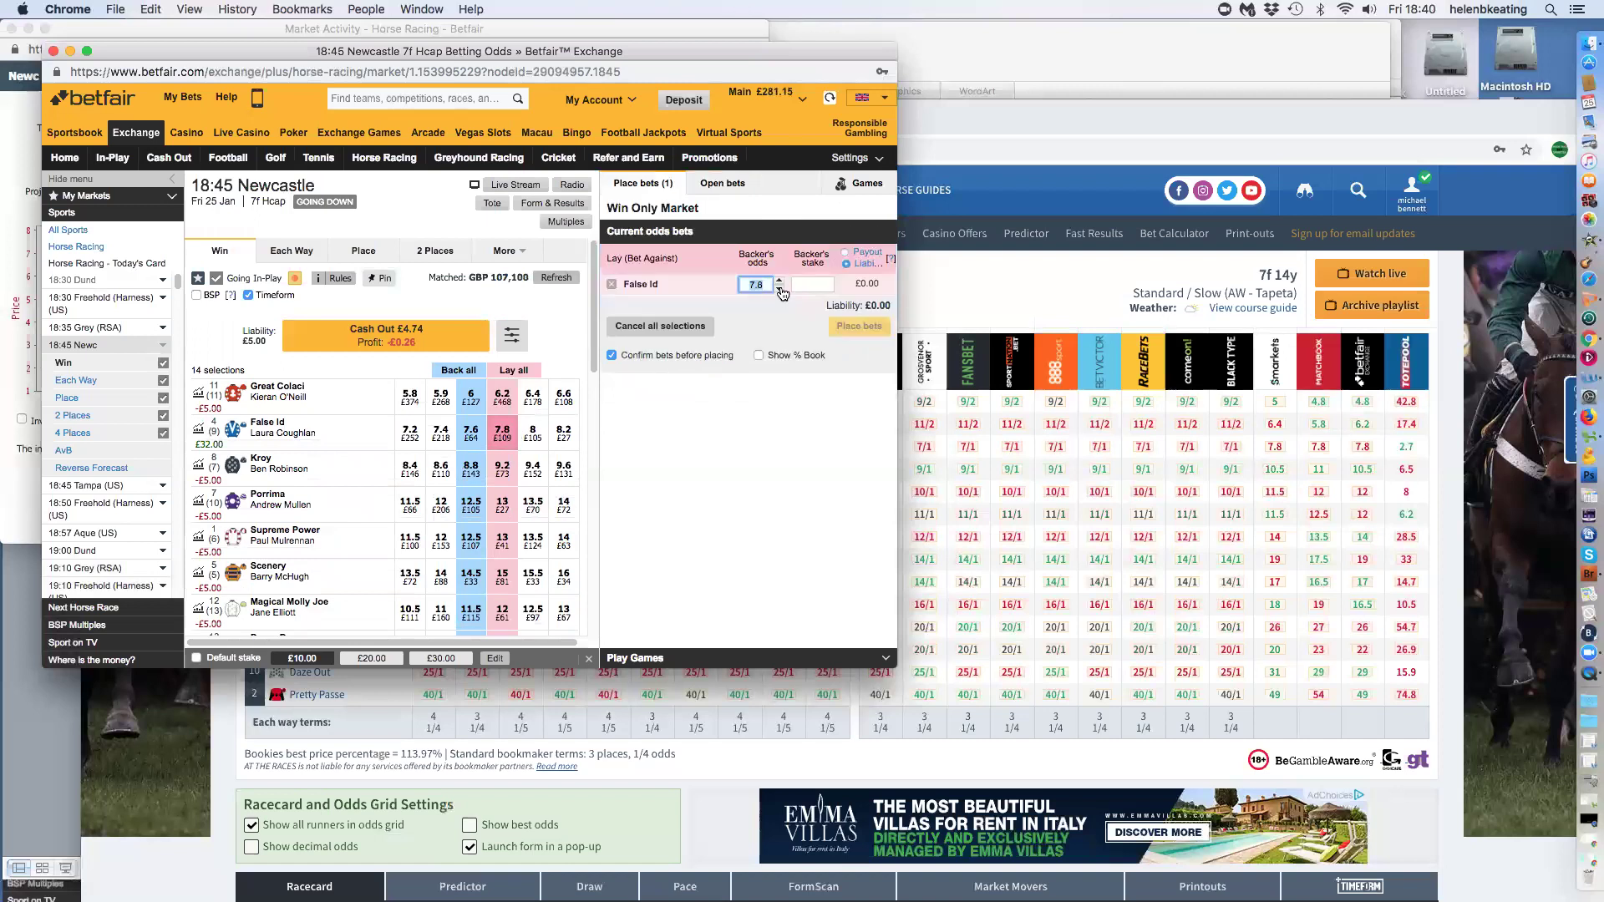
pyautogui.click(779, 288)
pyautogui.click(780, 290)
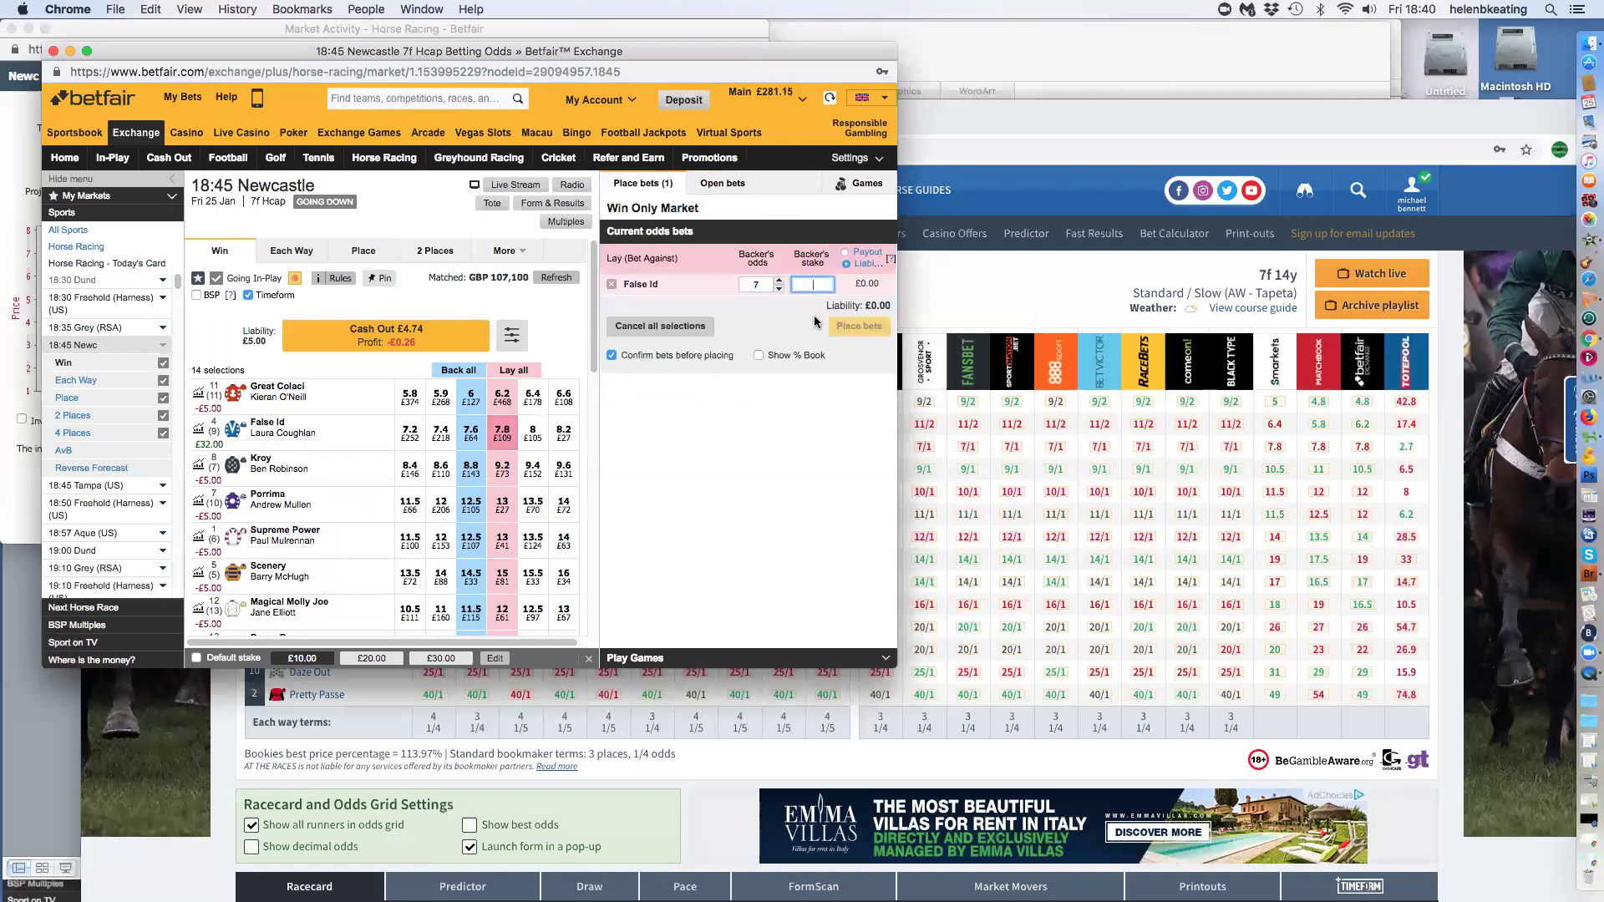
pyautogui.click(813, 285)
pyautogui.write('5')
pyautogui.click(847, 327)
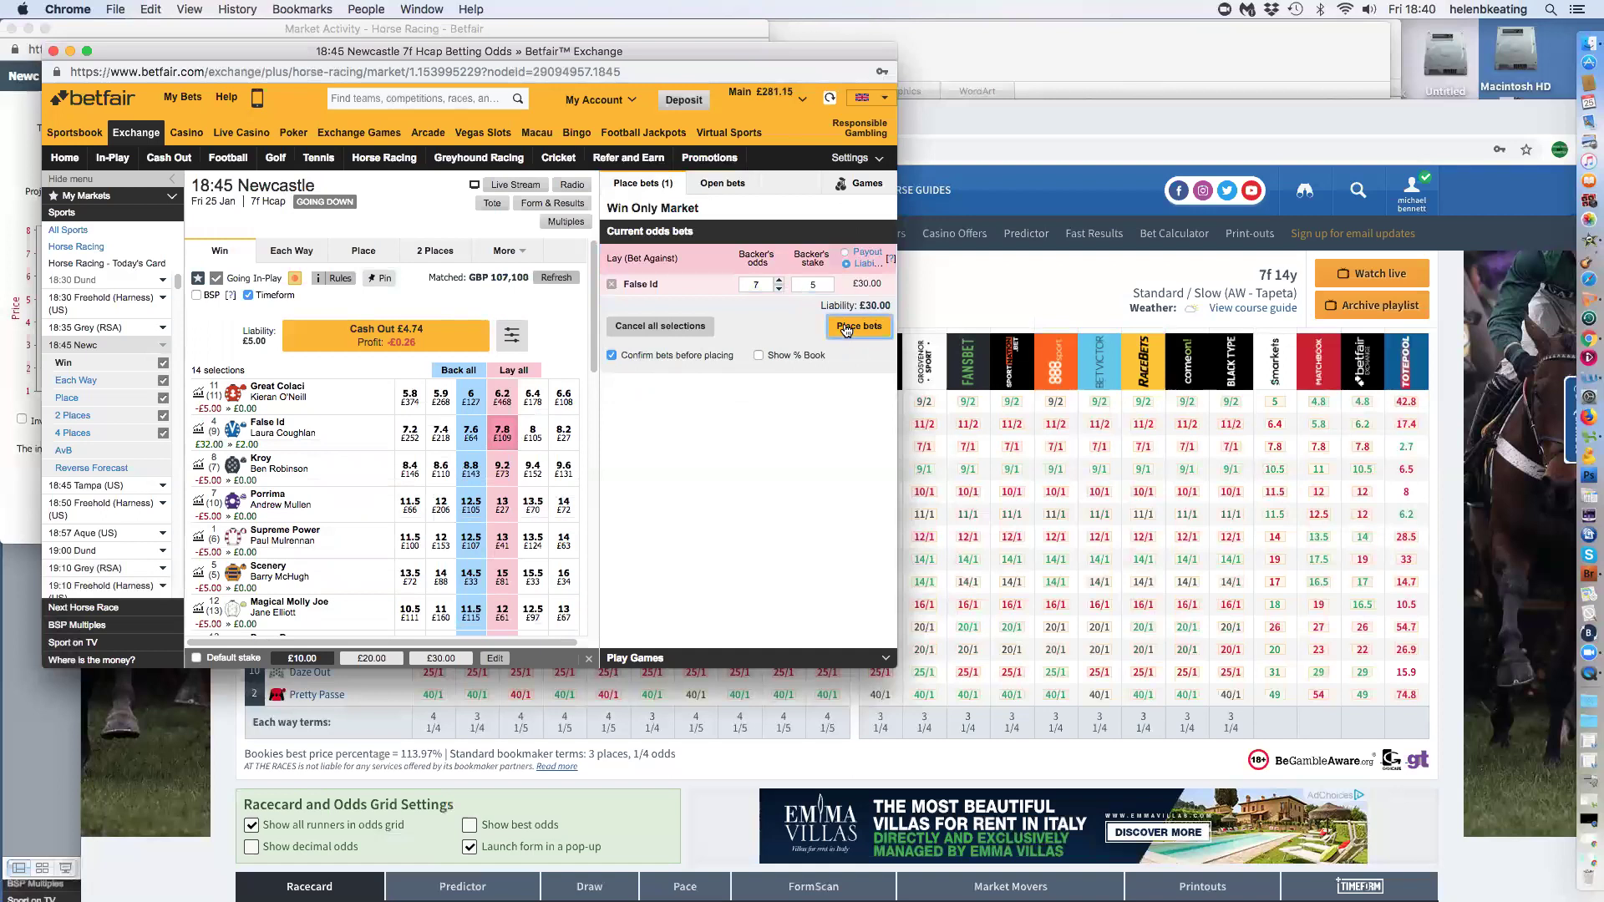
pyautogui.click(840, 349)
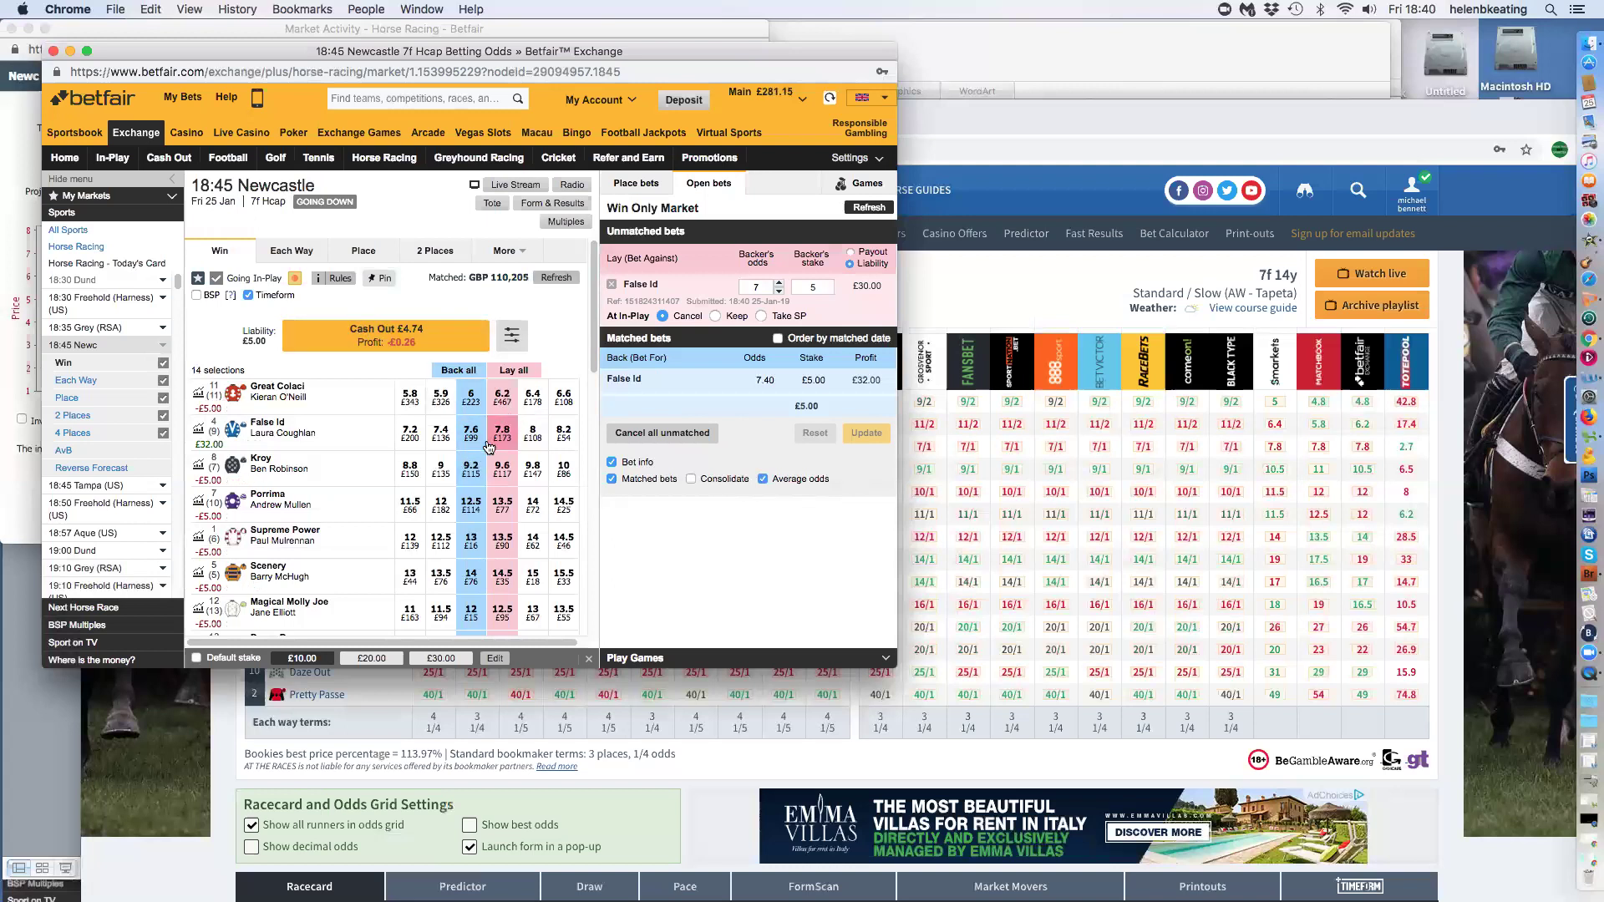
# Refresh the Win market repeatedly to follow False Id's odds and check whether the lay bet is matched
pyautogui.click(556, 280)
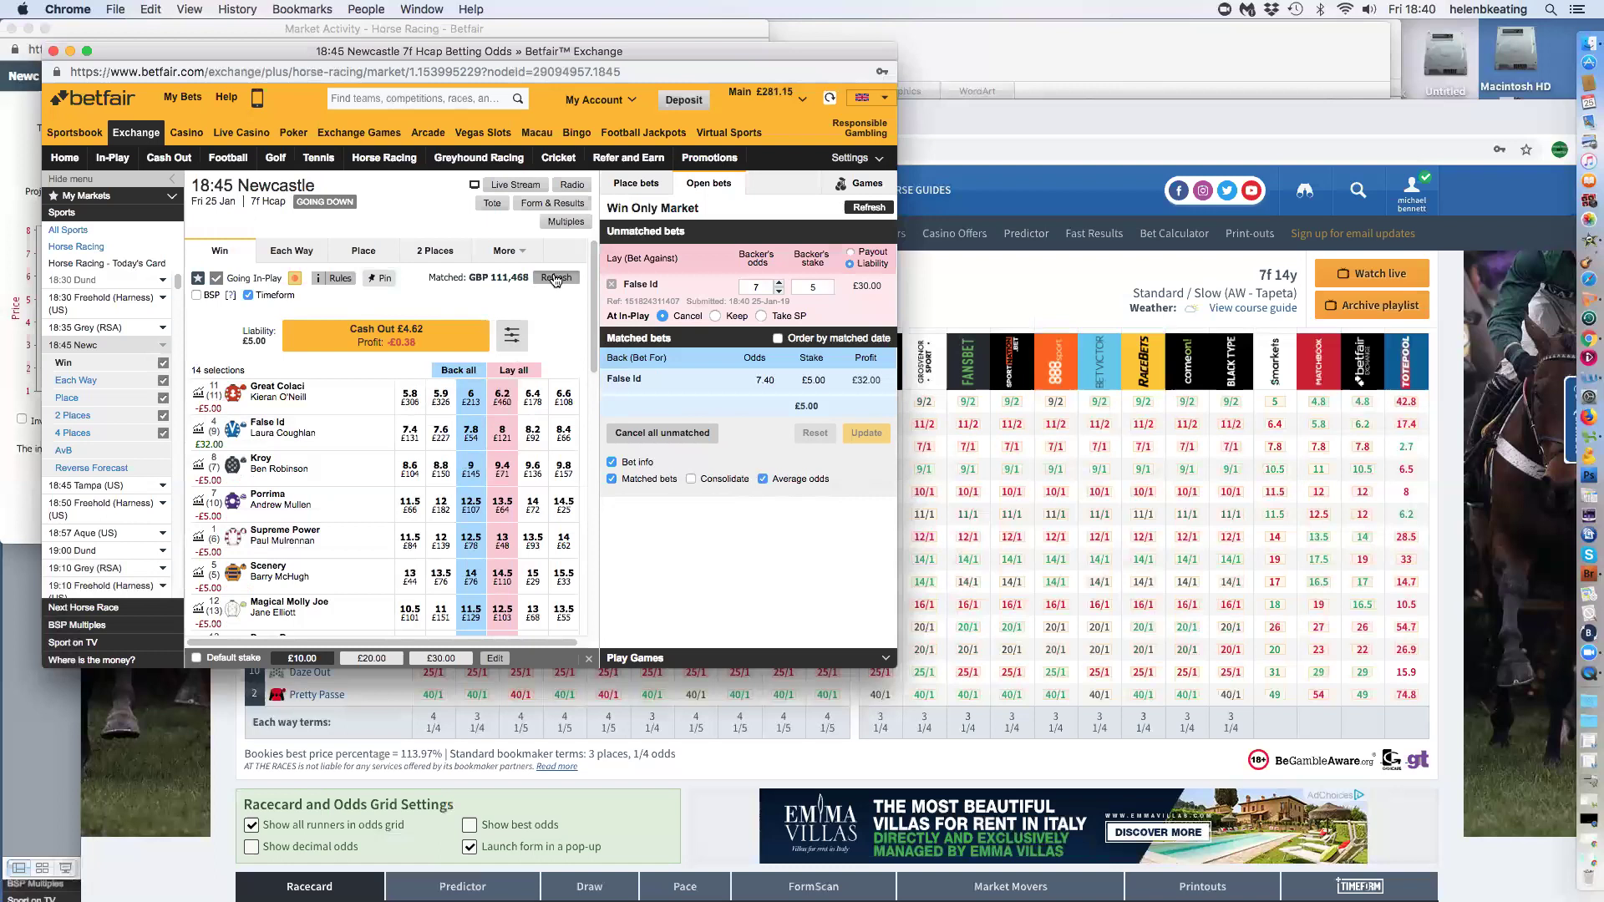
pyautogui.click(557, 280)
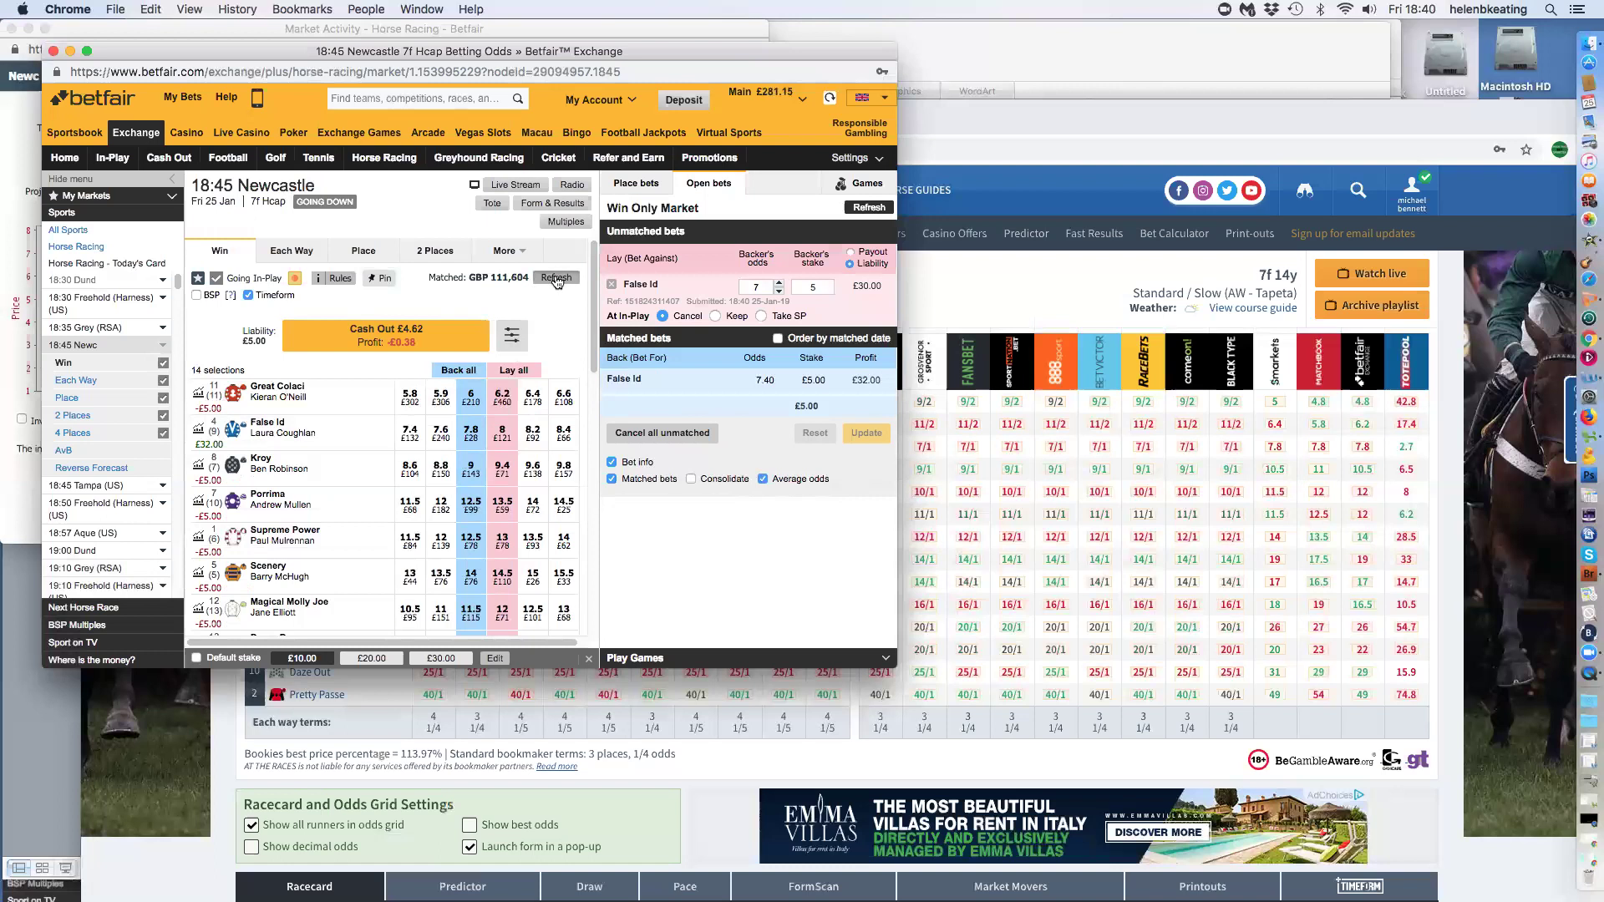
pyautogui.click(557, 280)
pyautogui.click(557, 280)
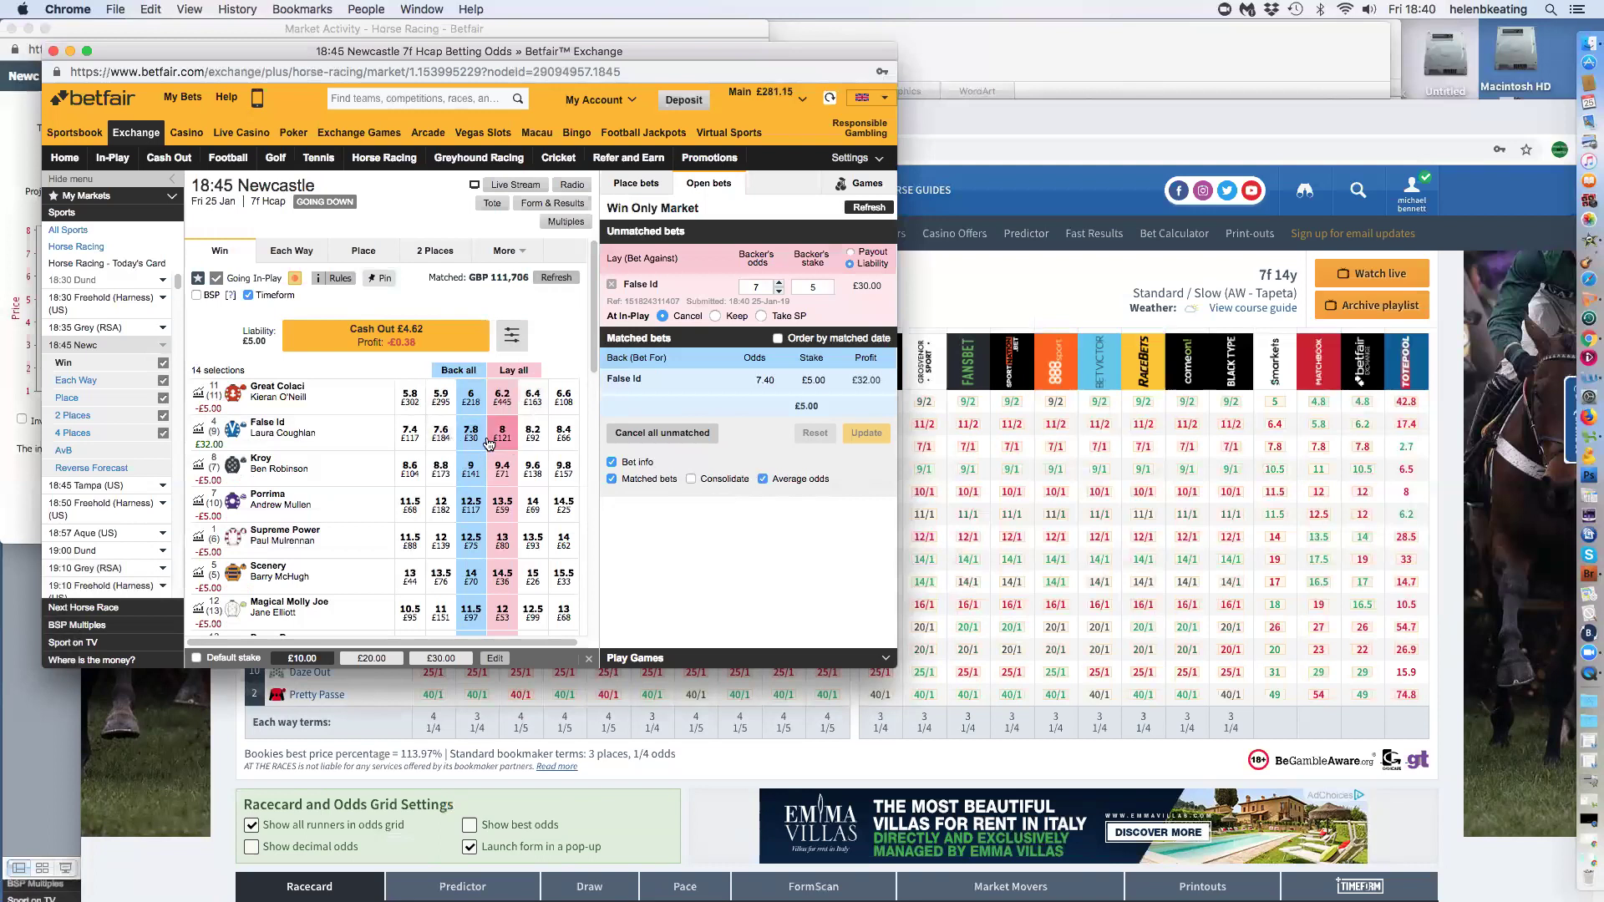
pyautogui.click(544, 280)
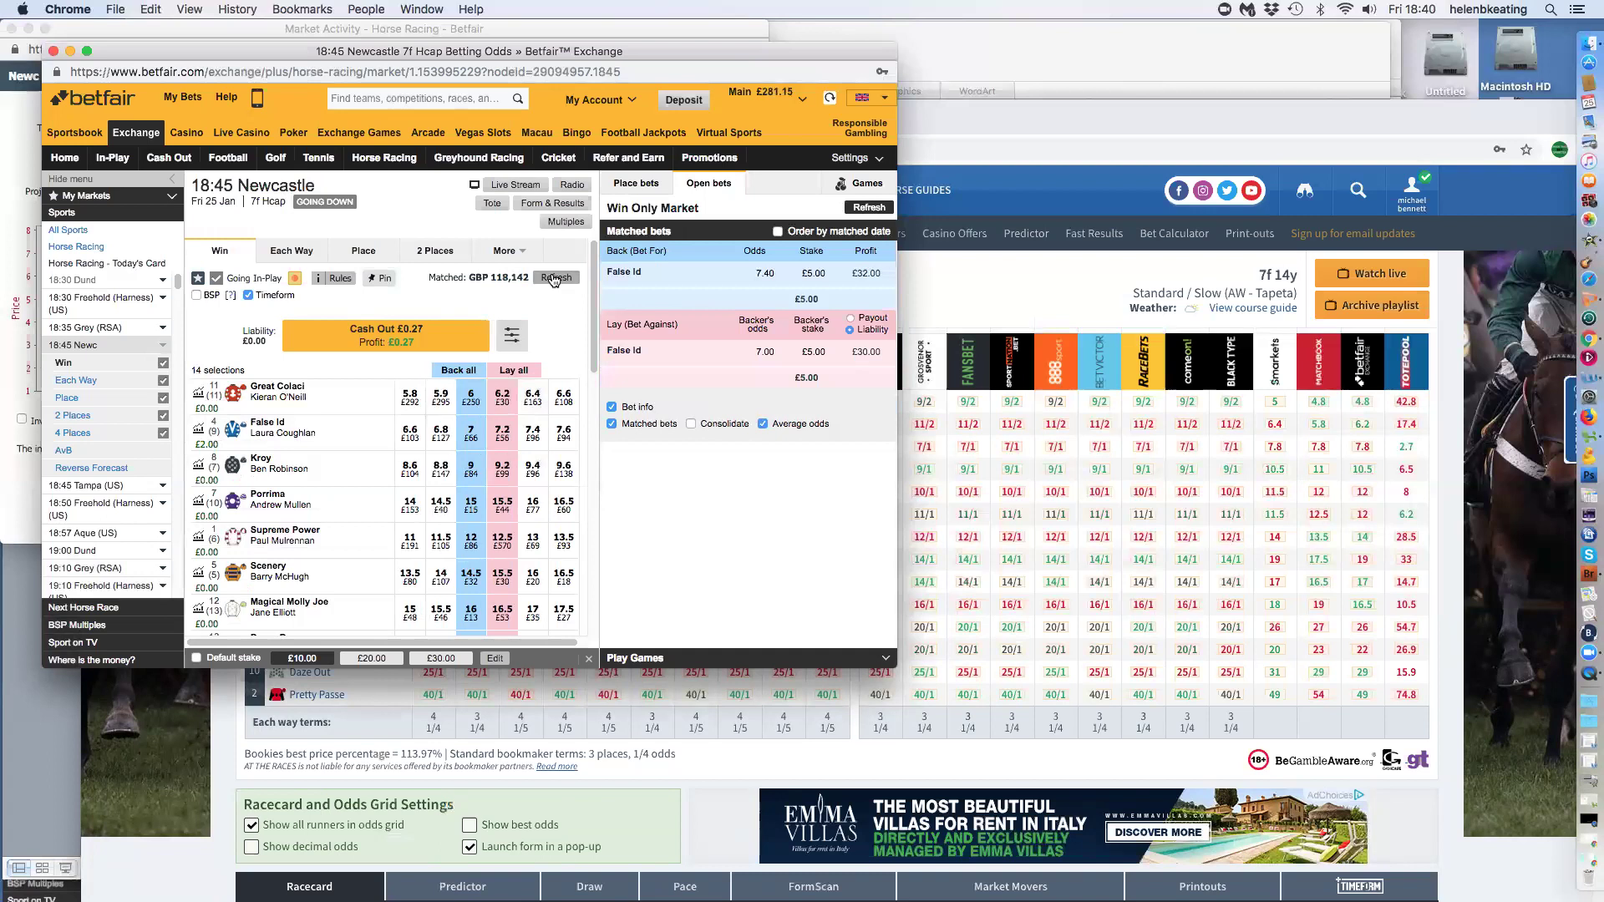
pyautogui.click(554, 280)
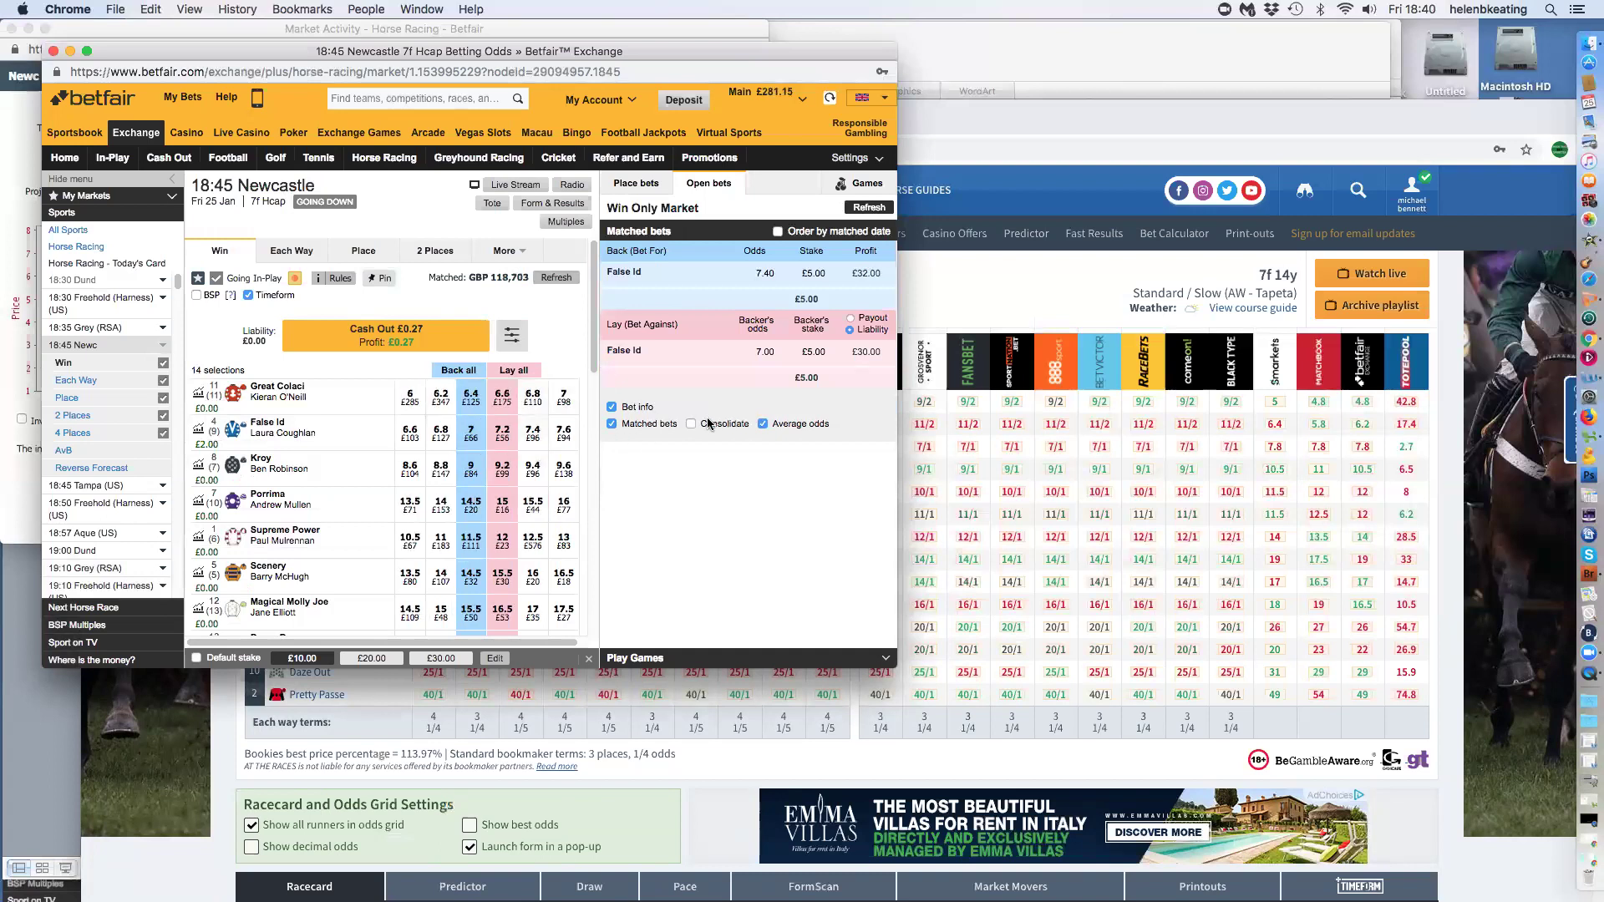
# Examine False Id's updated price and volume graph, and refresh the Win market to check the cash-out offer
pyautogui.moveTo(291, 383)
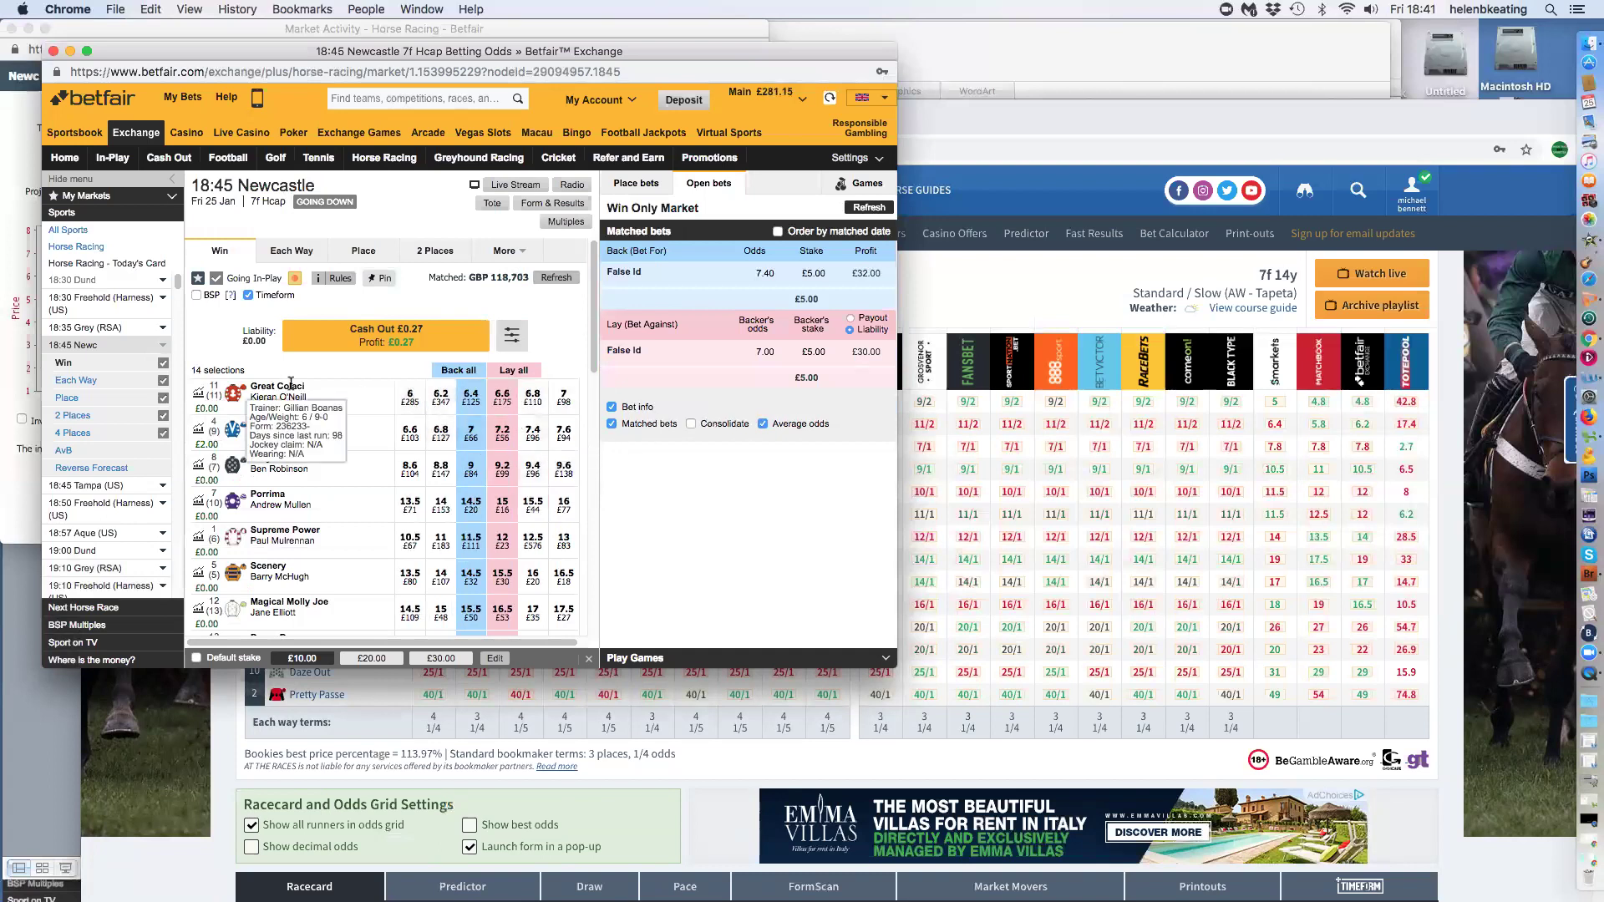
pyautogui.click(198, 431)
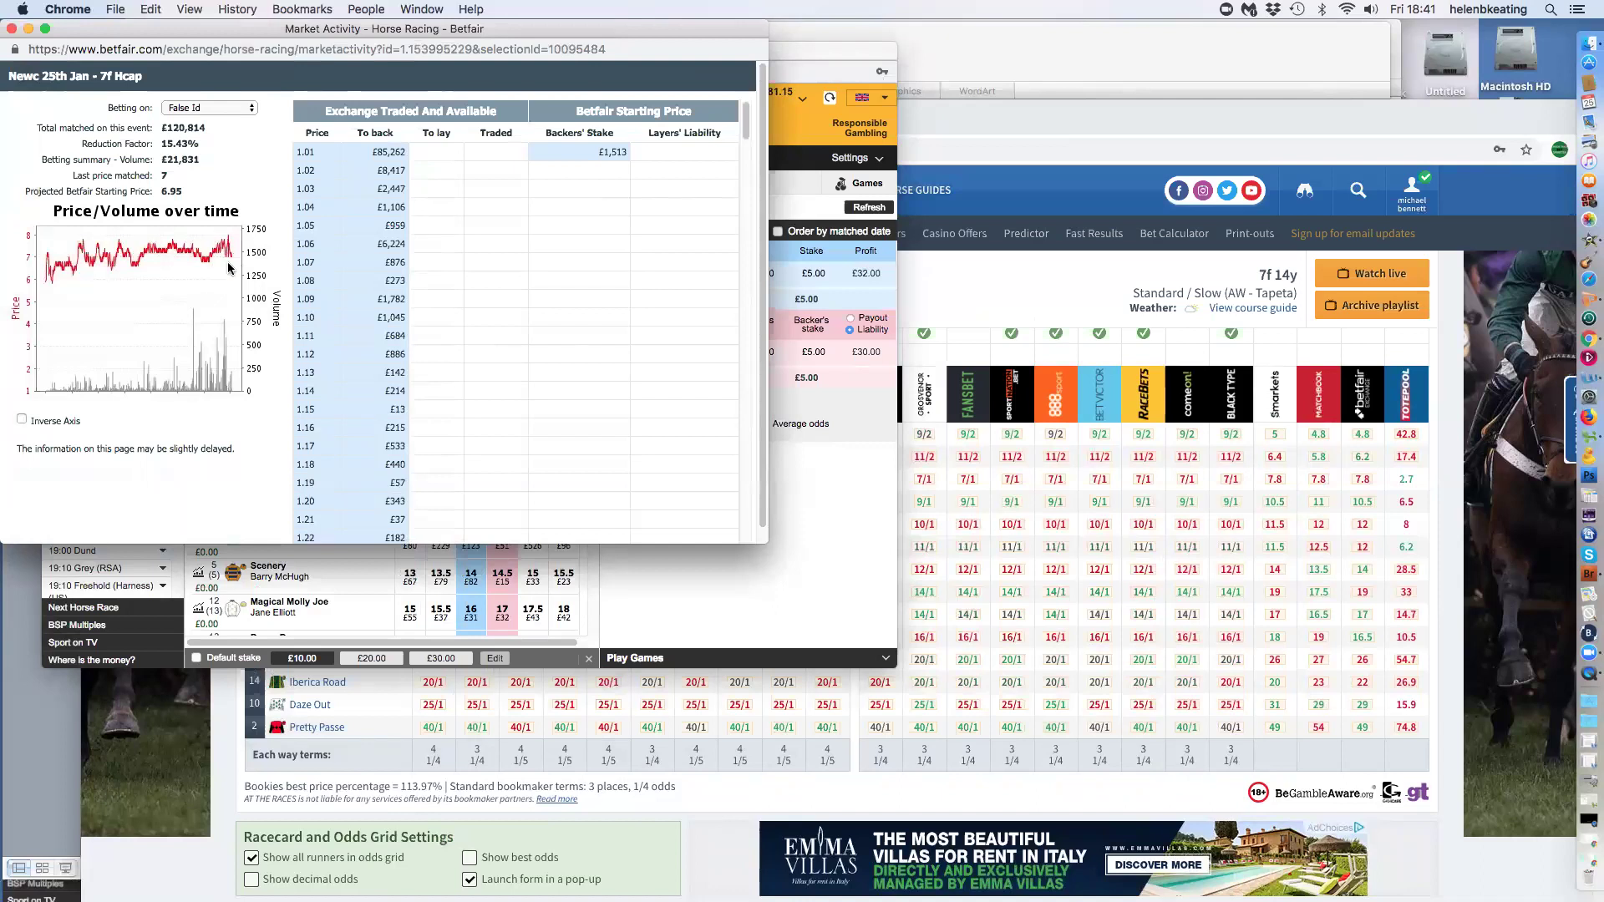
pyautogui.click(818, 512)
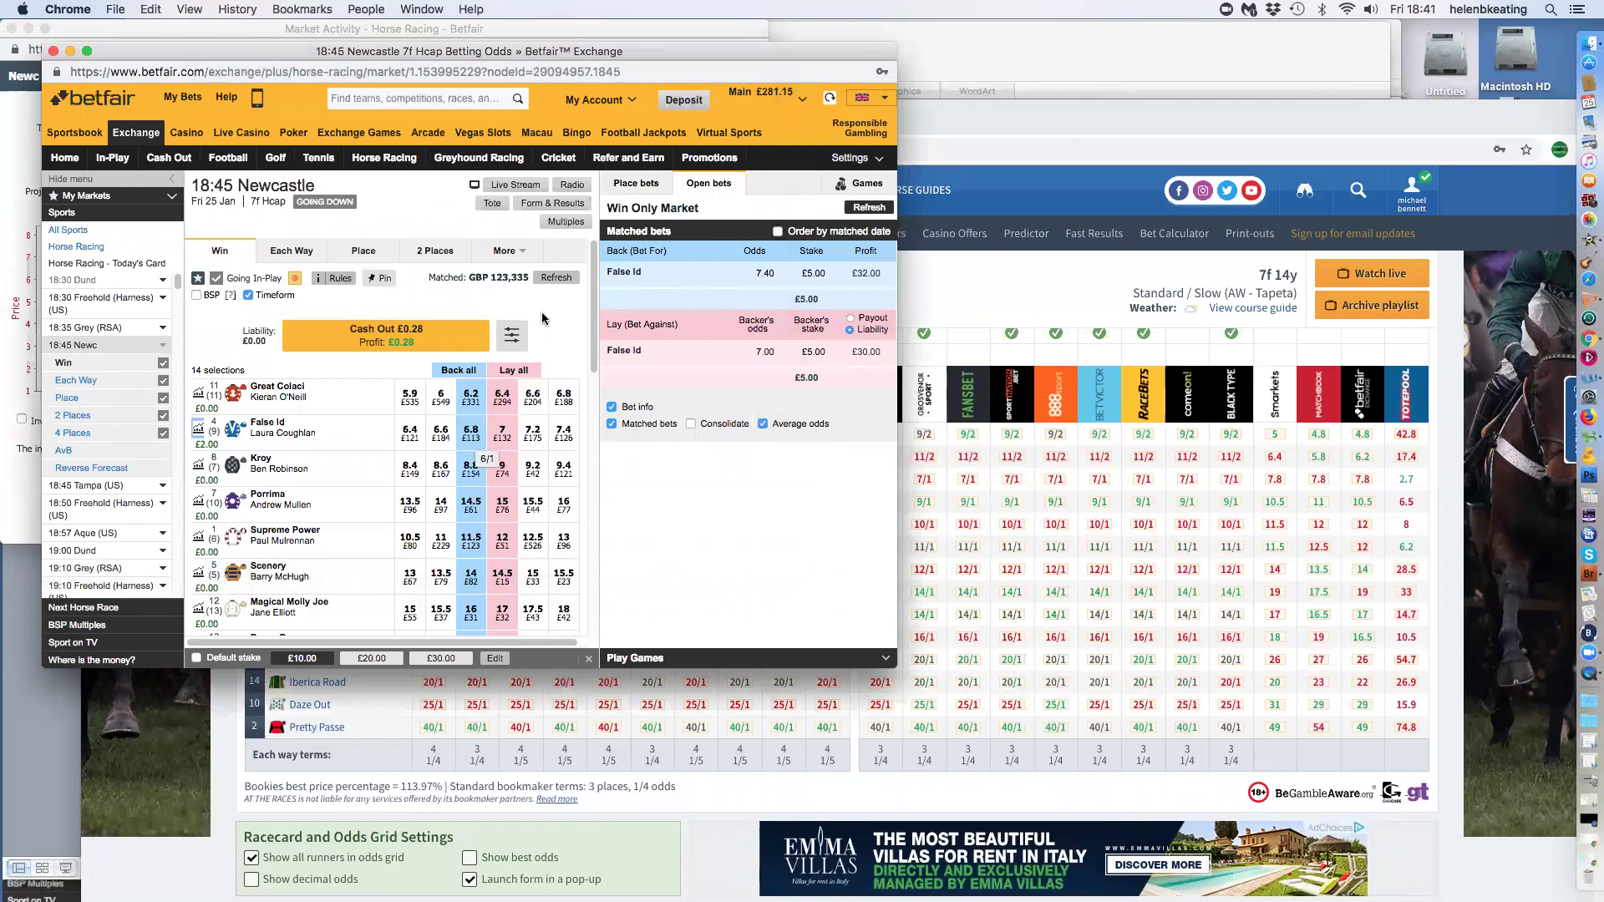
pyautogui.click(554, 278)
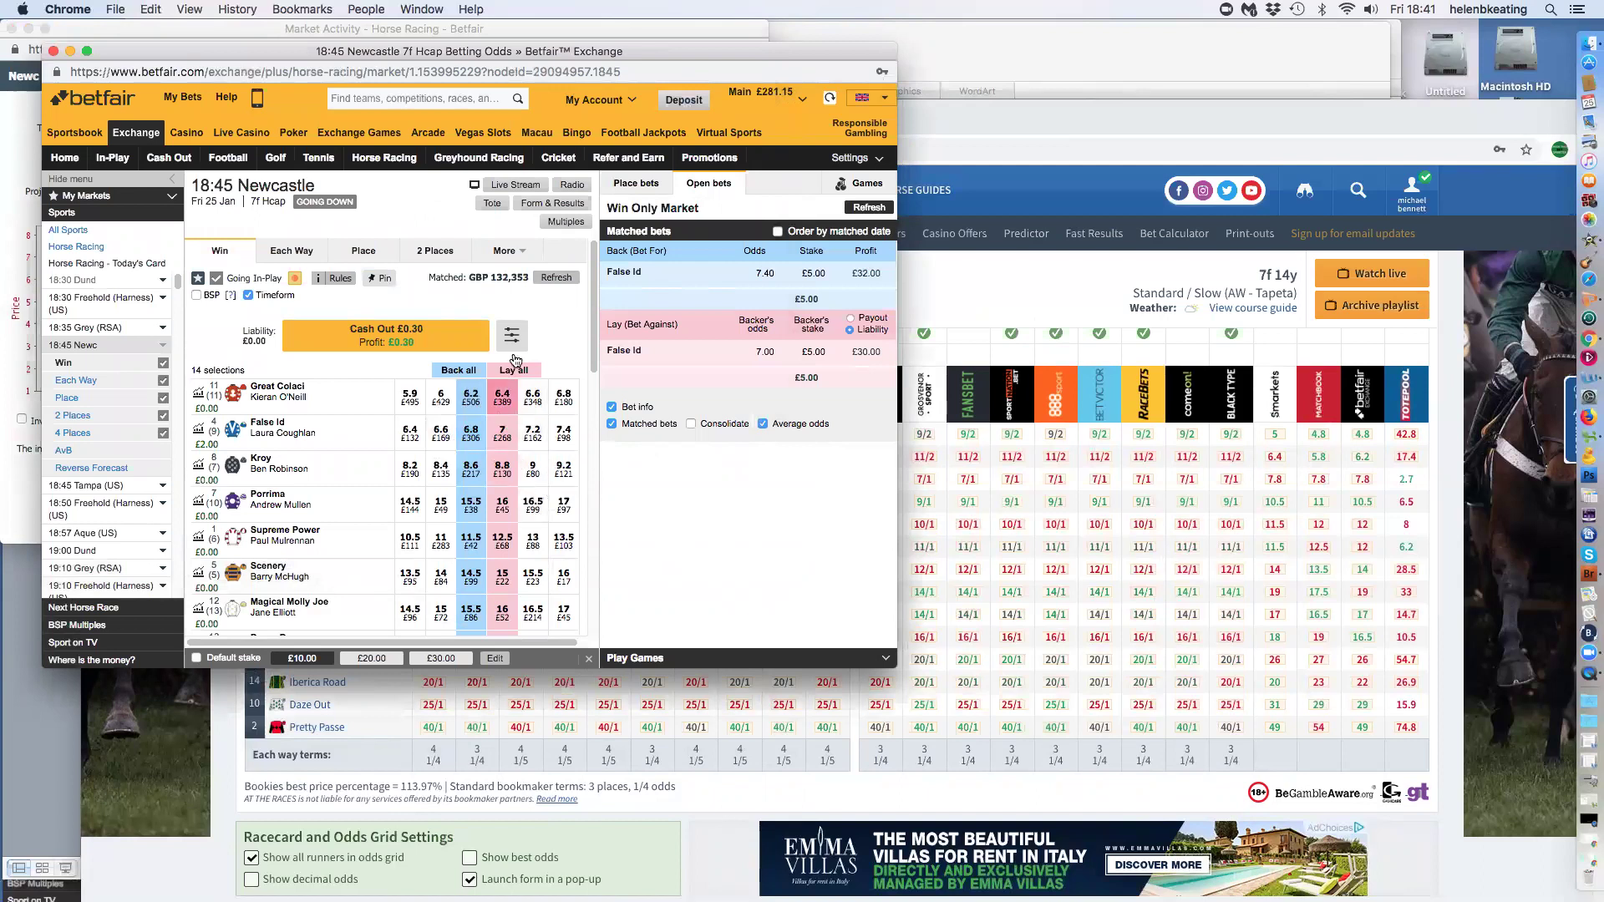
# Refresh the Win market, and review False Id's price and volume graph and the amounts traded at each price up to 7.00
pyautogui.click(556, 279)
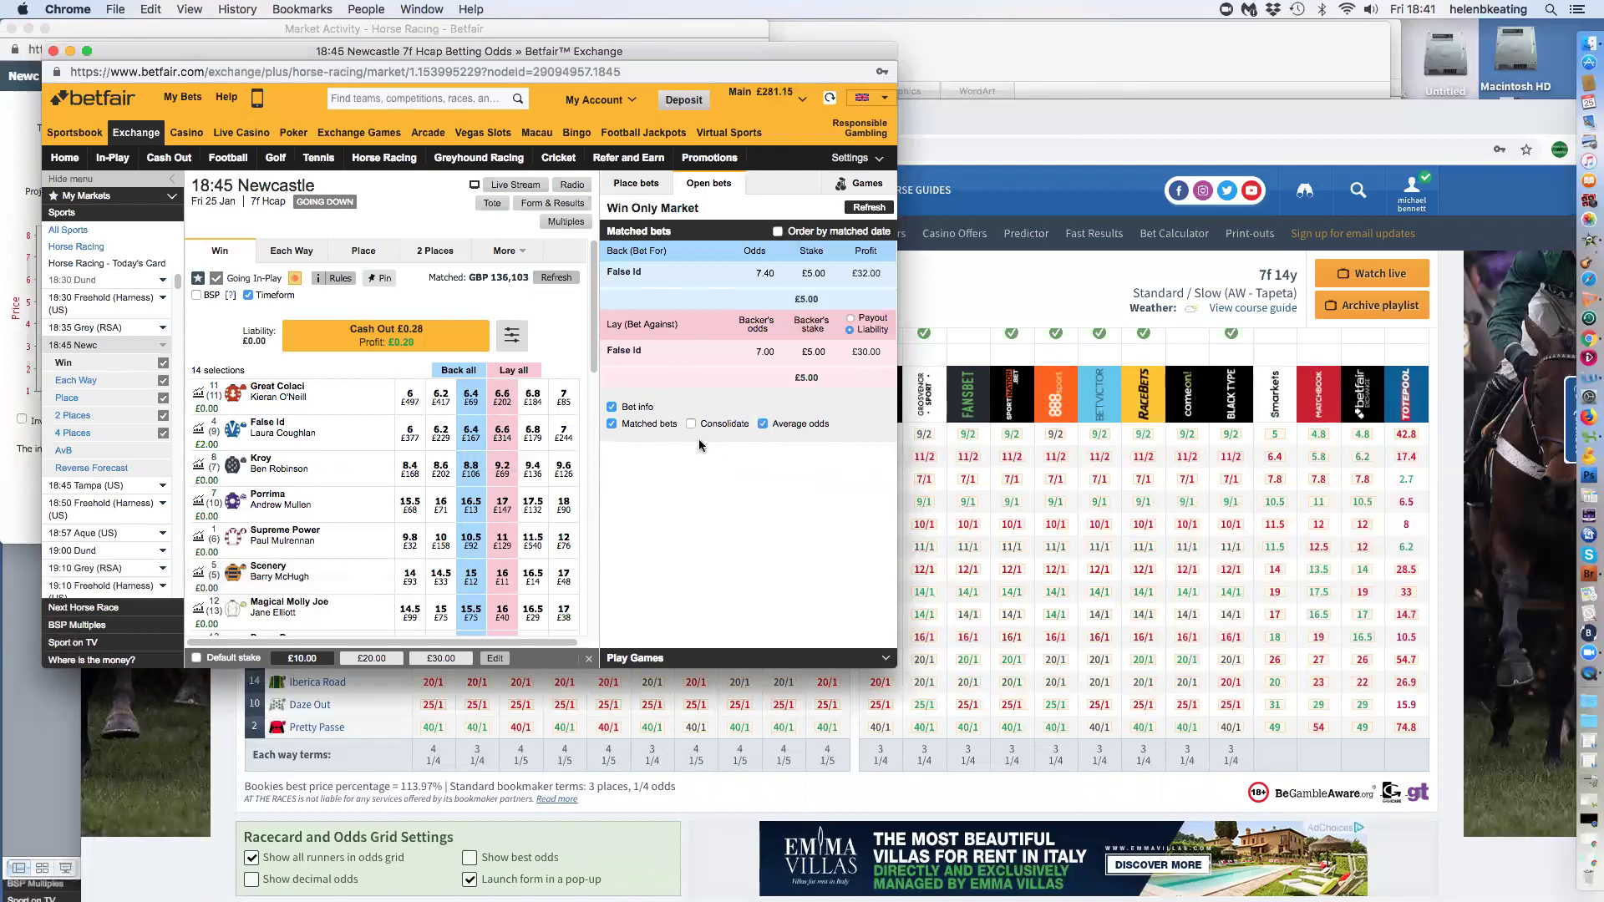
pyautogui.click(22, 372)
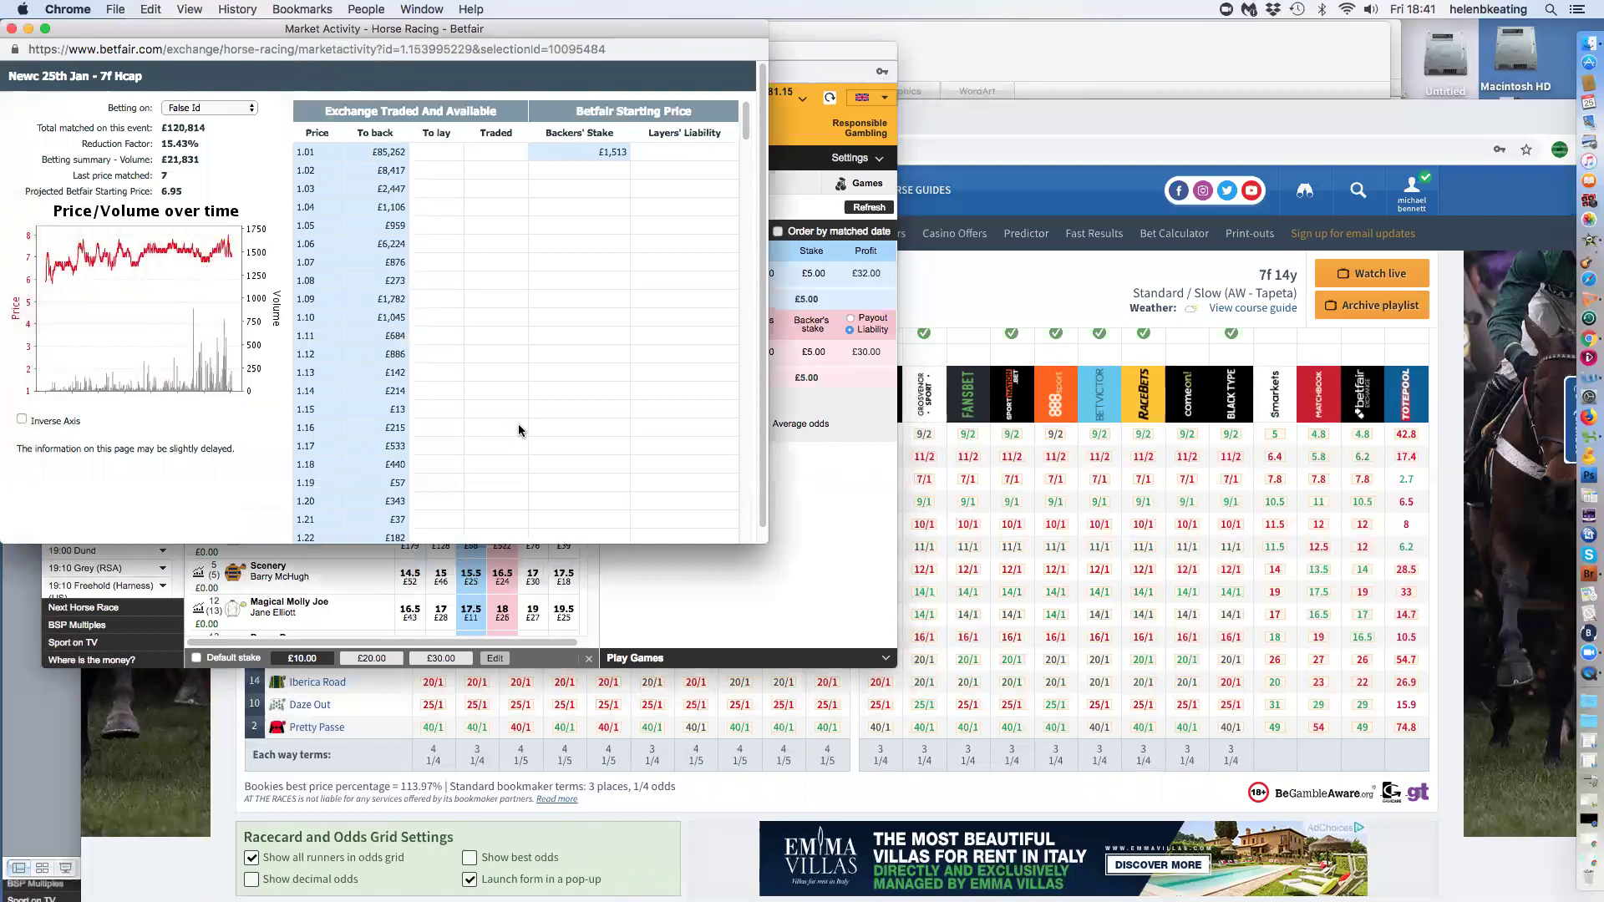
pyautogui.scroll(-5, 517, 429)
pyautogui.scroll(-20, 516, 429)
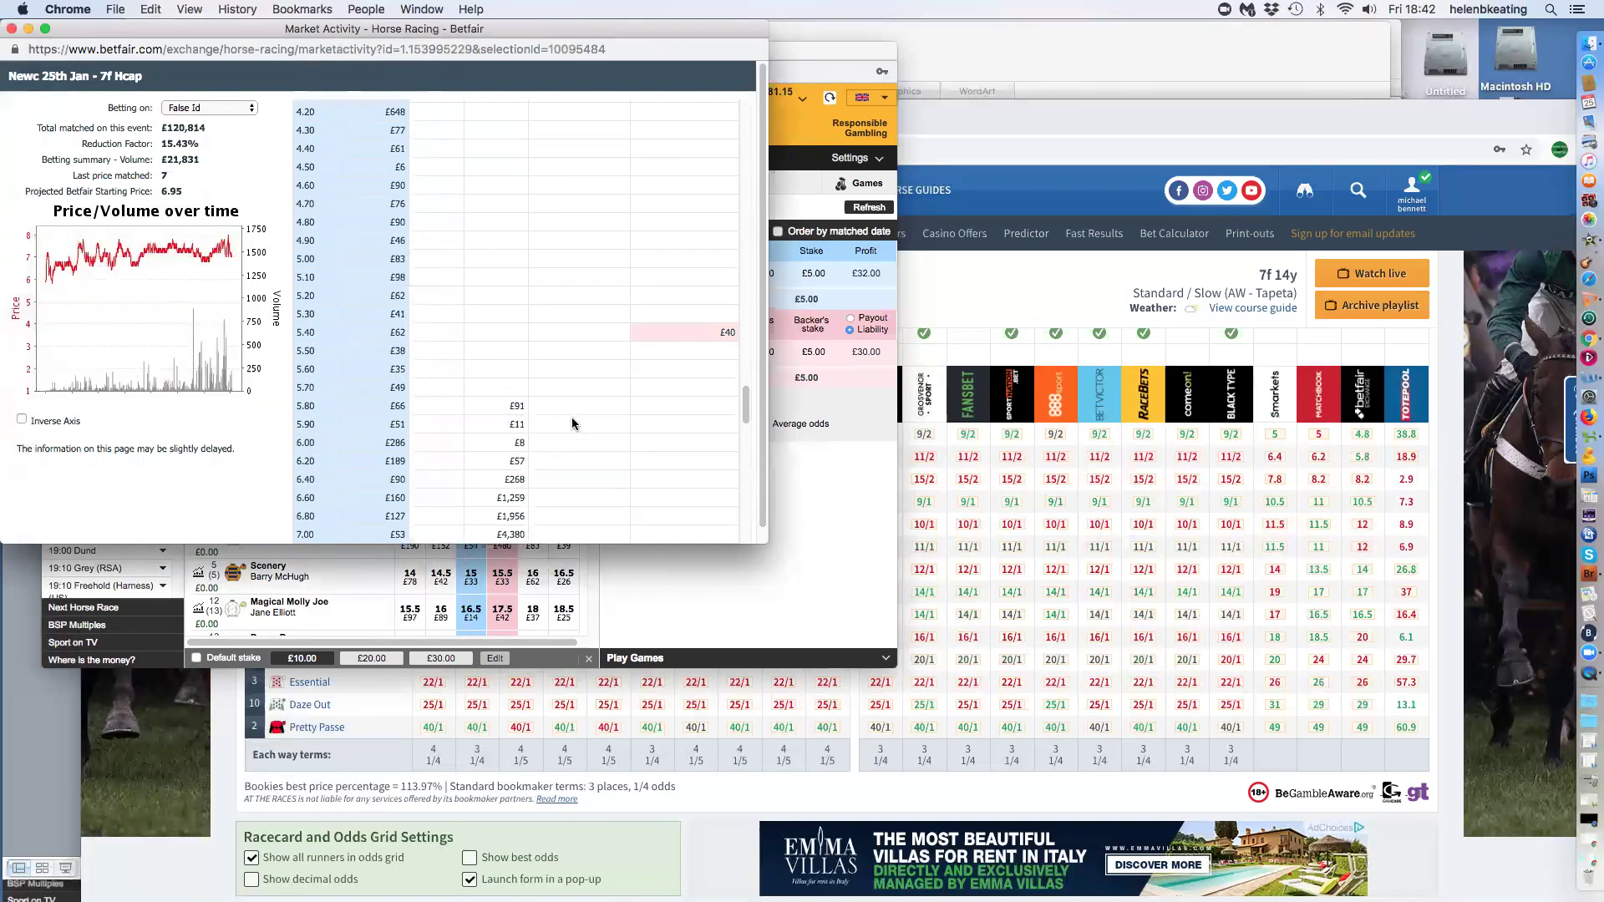
# Return to the 18:45 Newcastle Win market and refresh it repeatedly to monitor False Id's back and lay odds and the cash-out offer
pyautogui.click(798, 515)
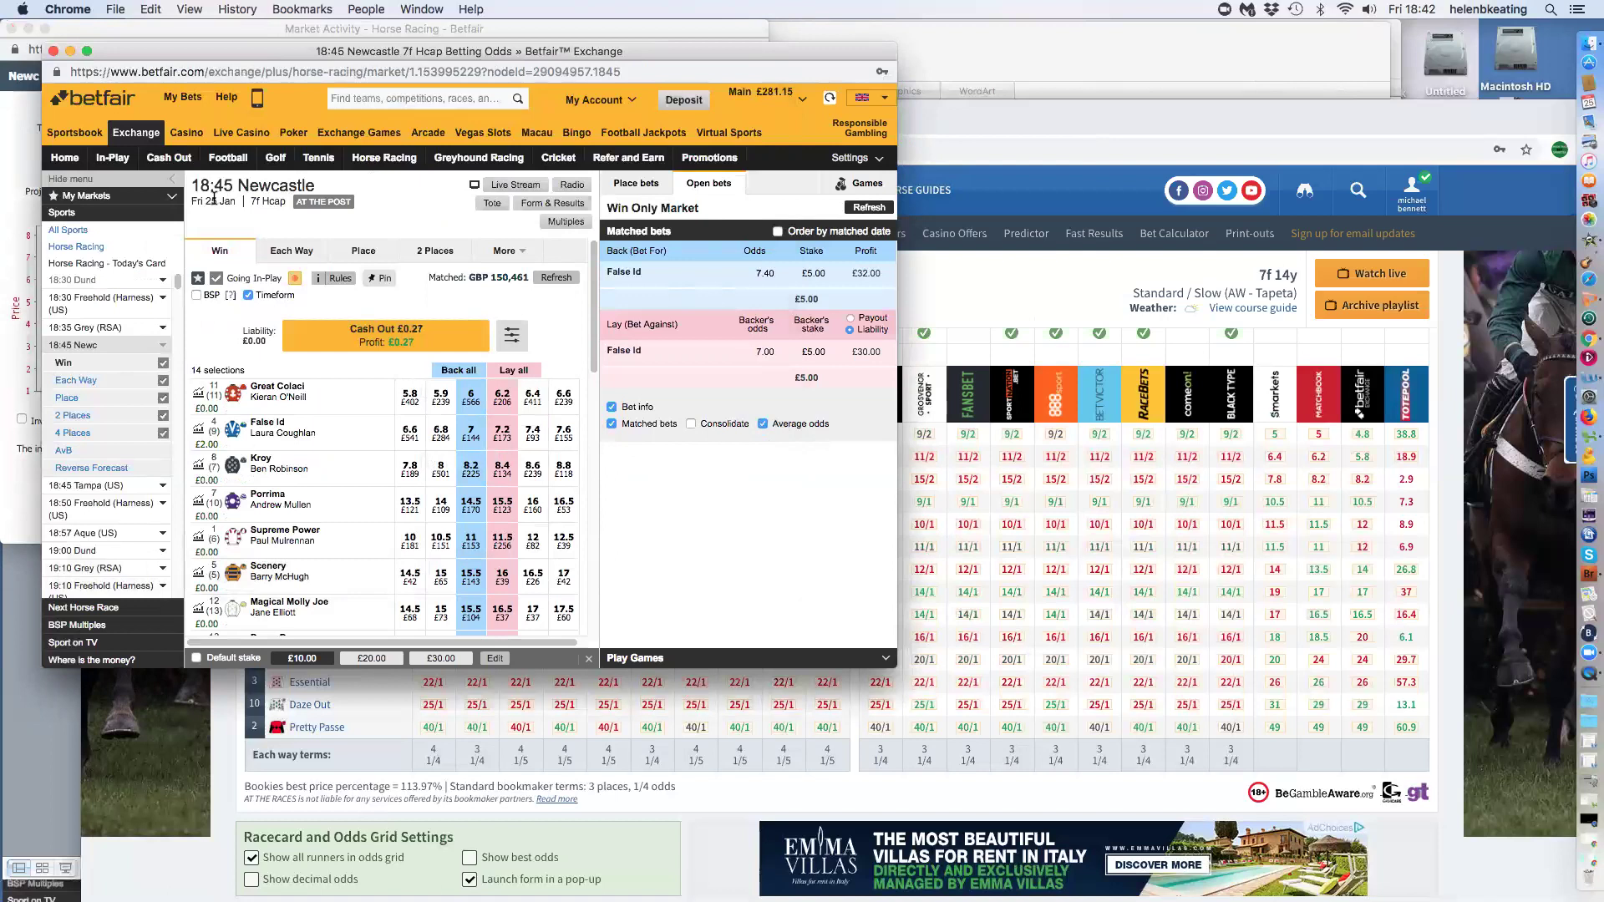
pyautogui.click(557, 279)
pyautogui.click(557, 278)
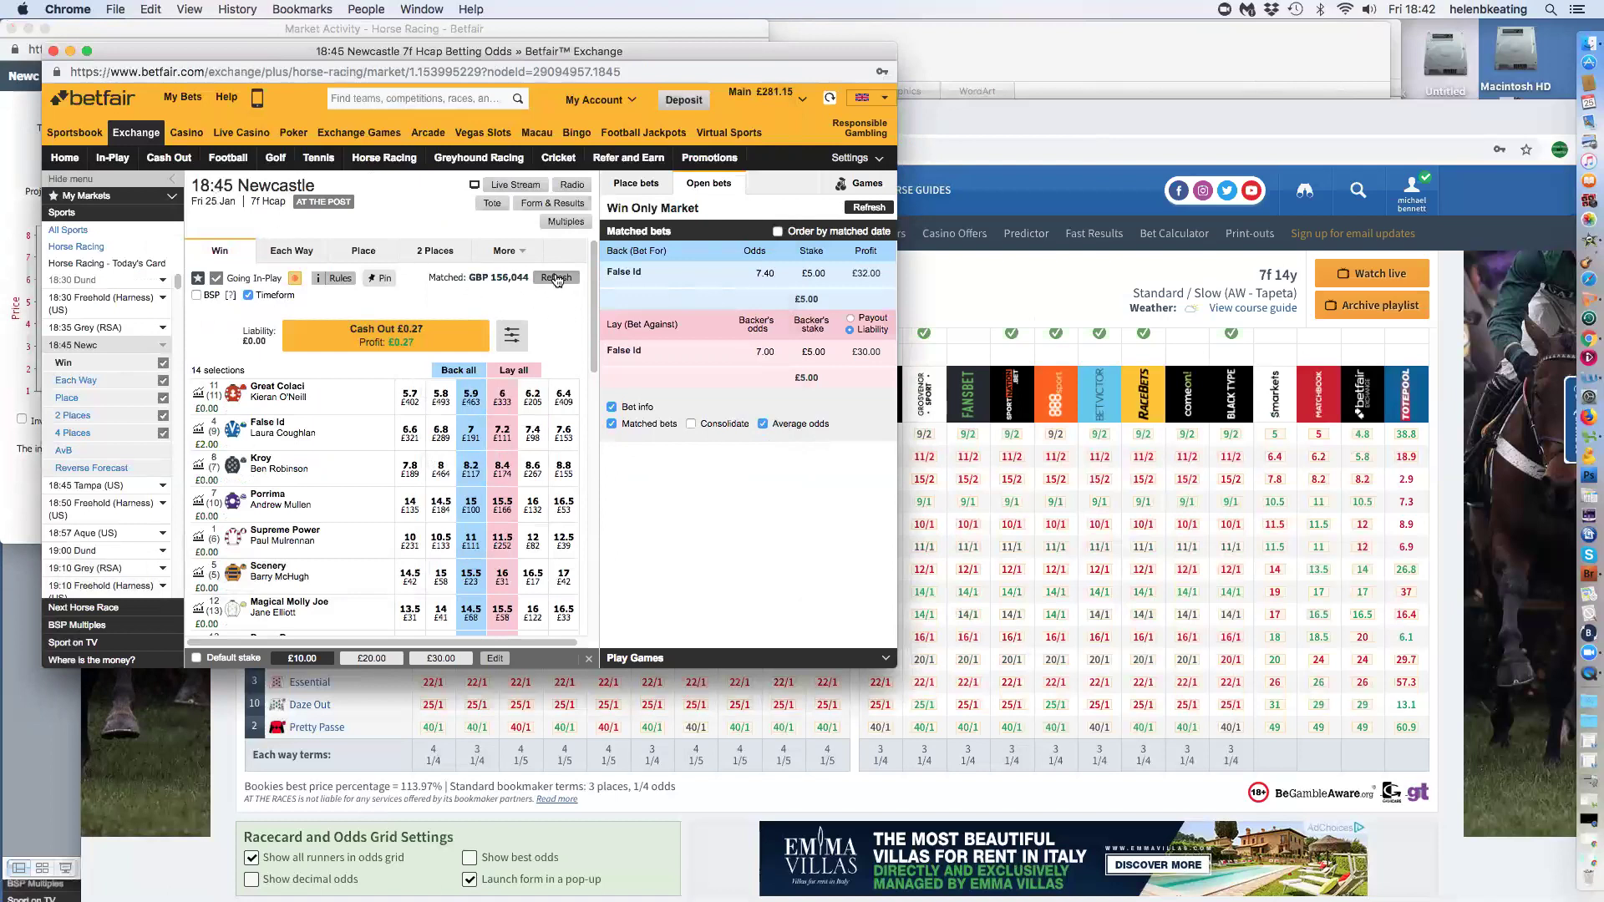
pyautogui.click(556, 279)
pyautogui.click(557, 279)
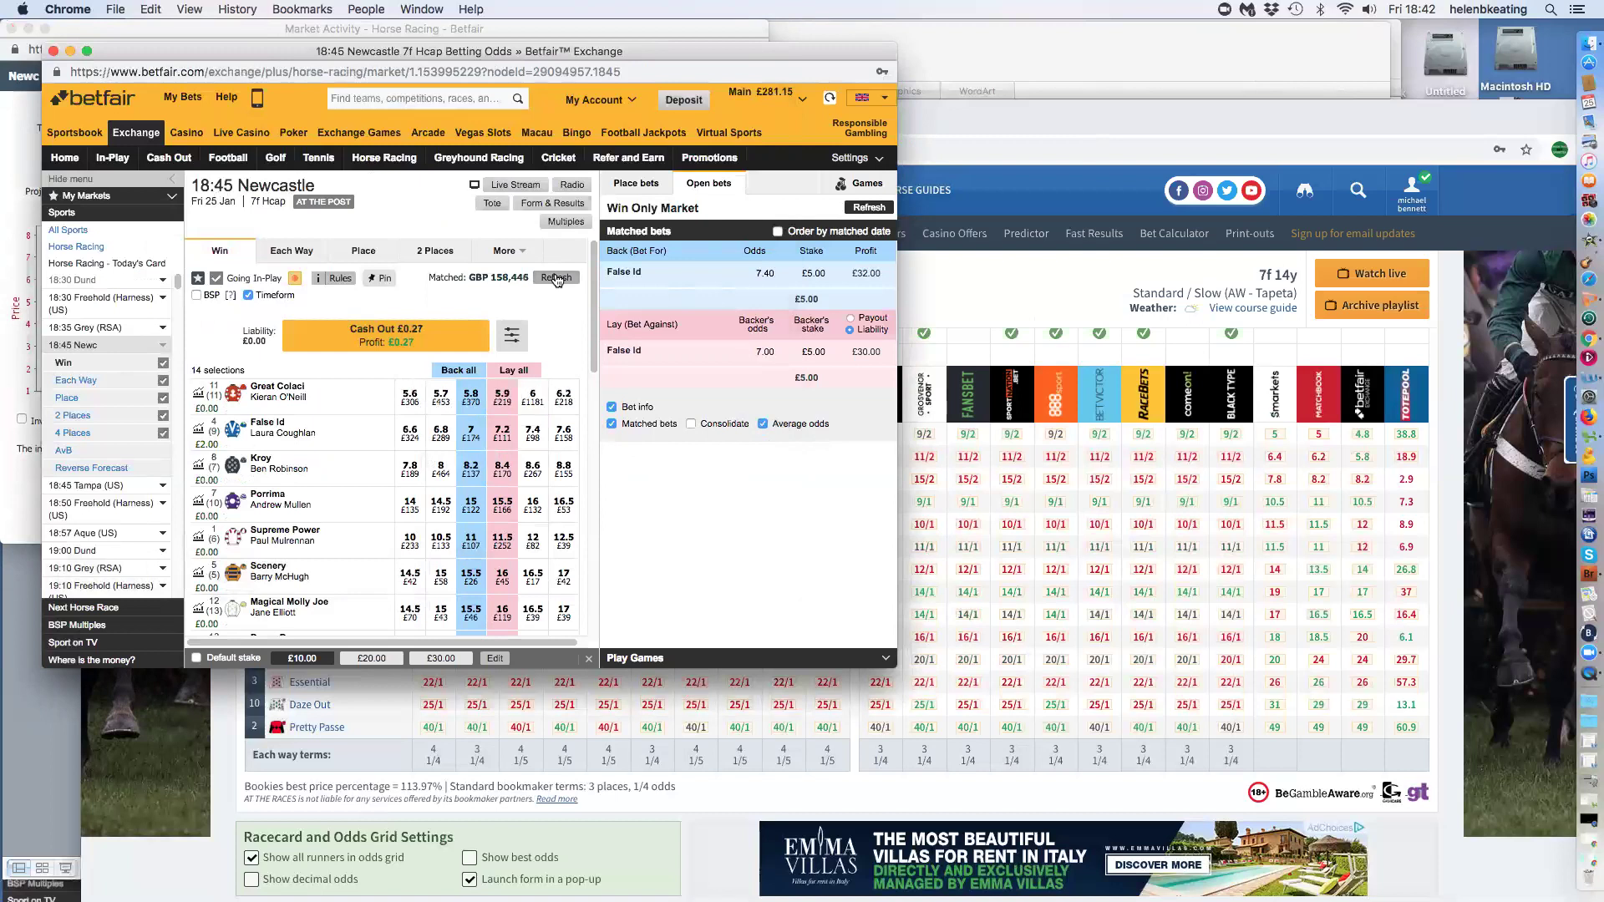
pyautogui.click(556, 279)
pyautogui.click(557, 278)
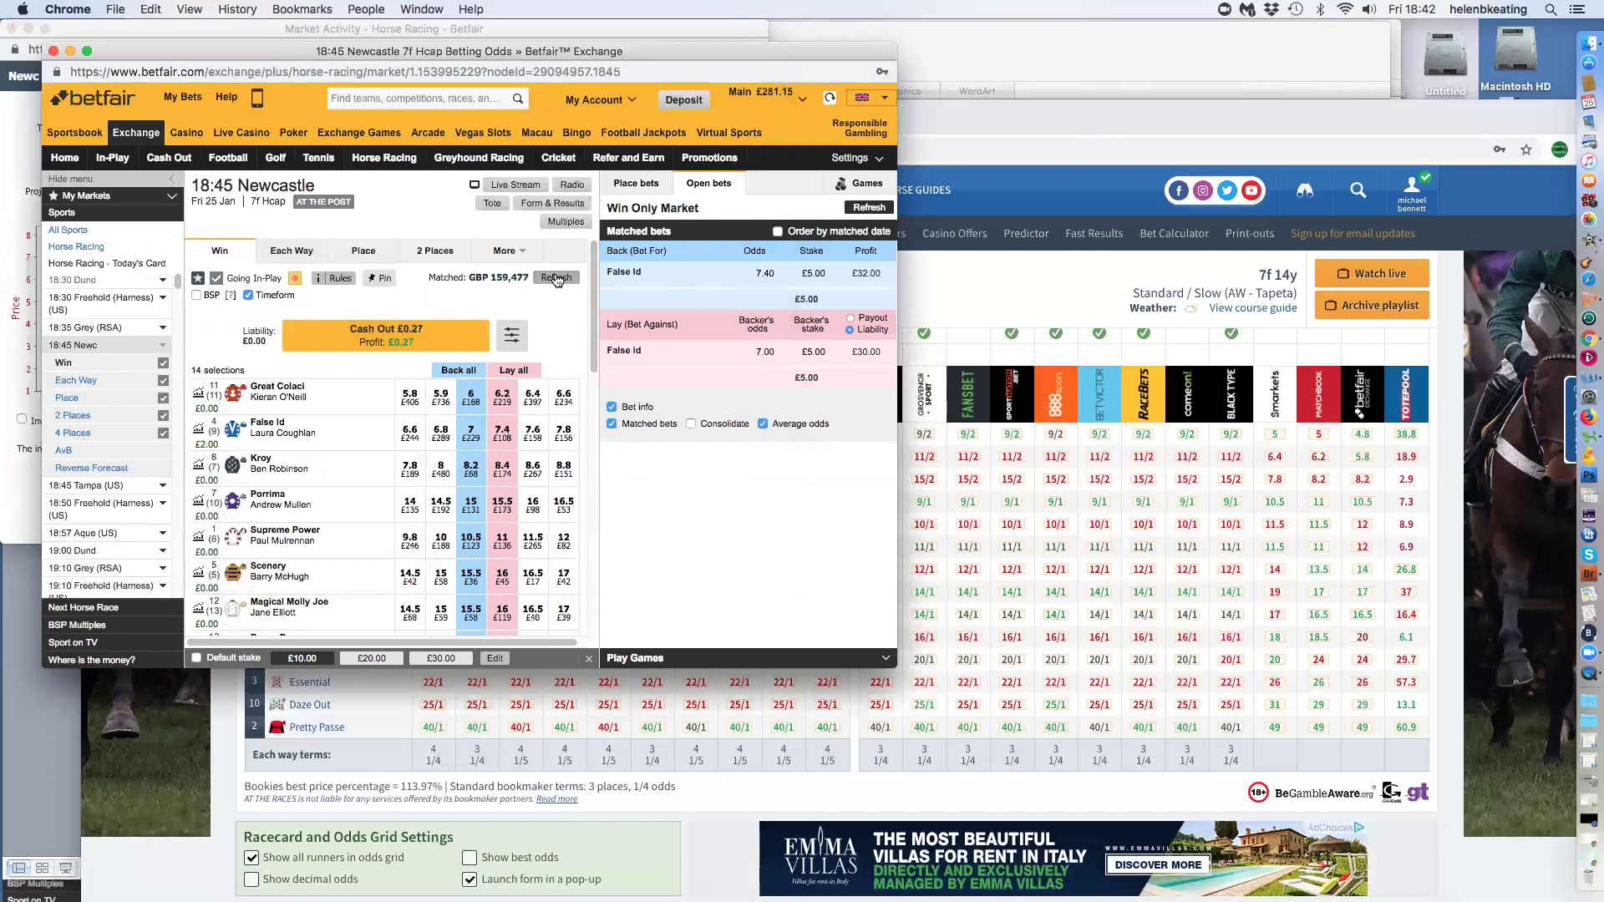
pyautogui.click(556, 279)
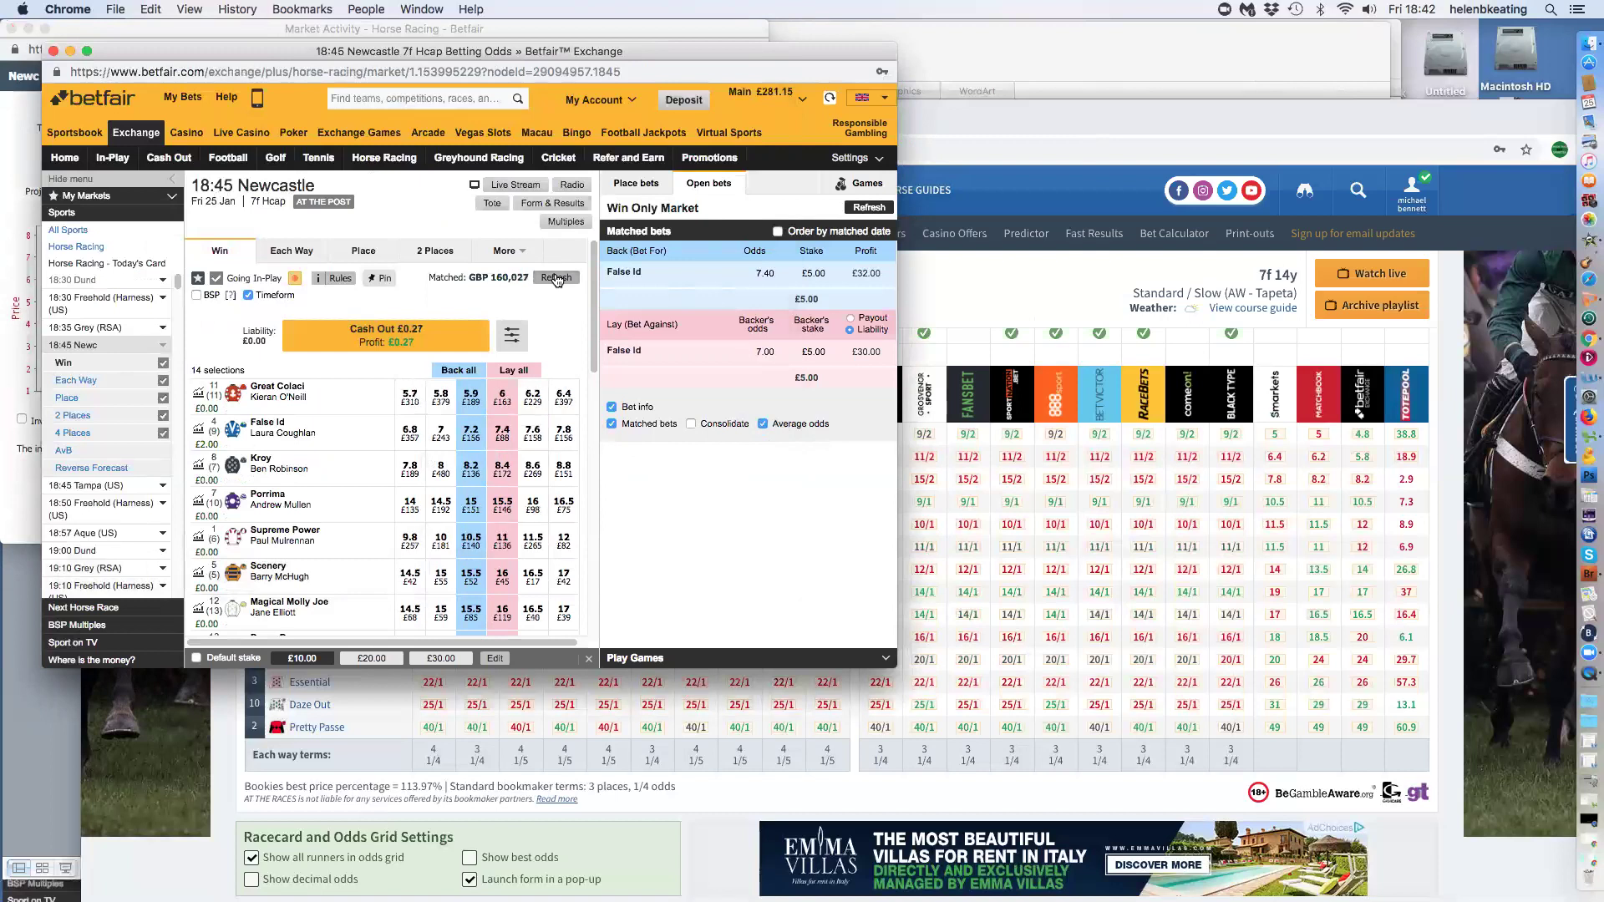
pyautogui.click(557, 278)
pyautogui.click(557, 278)
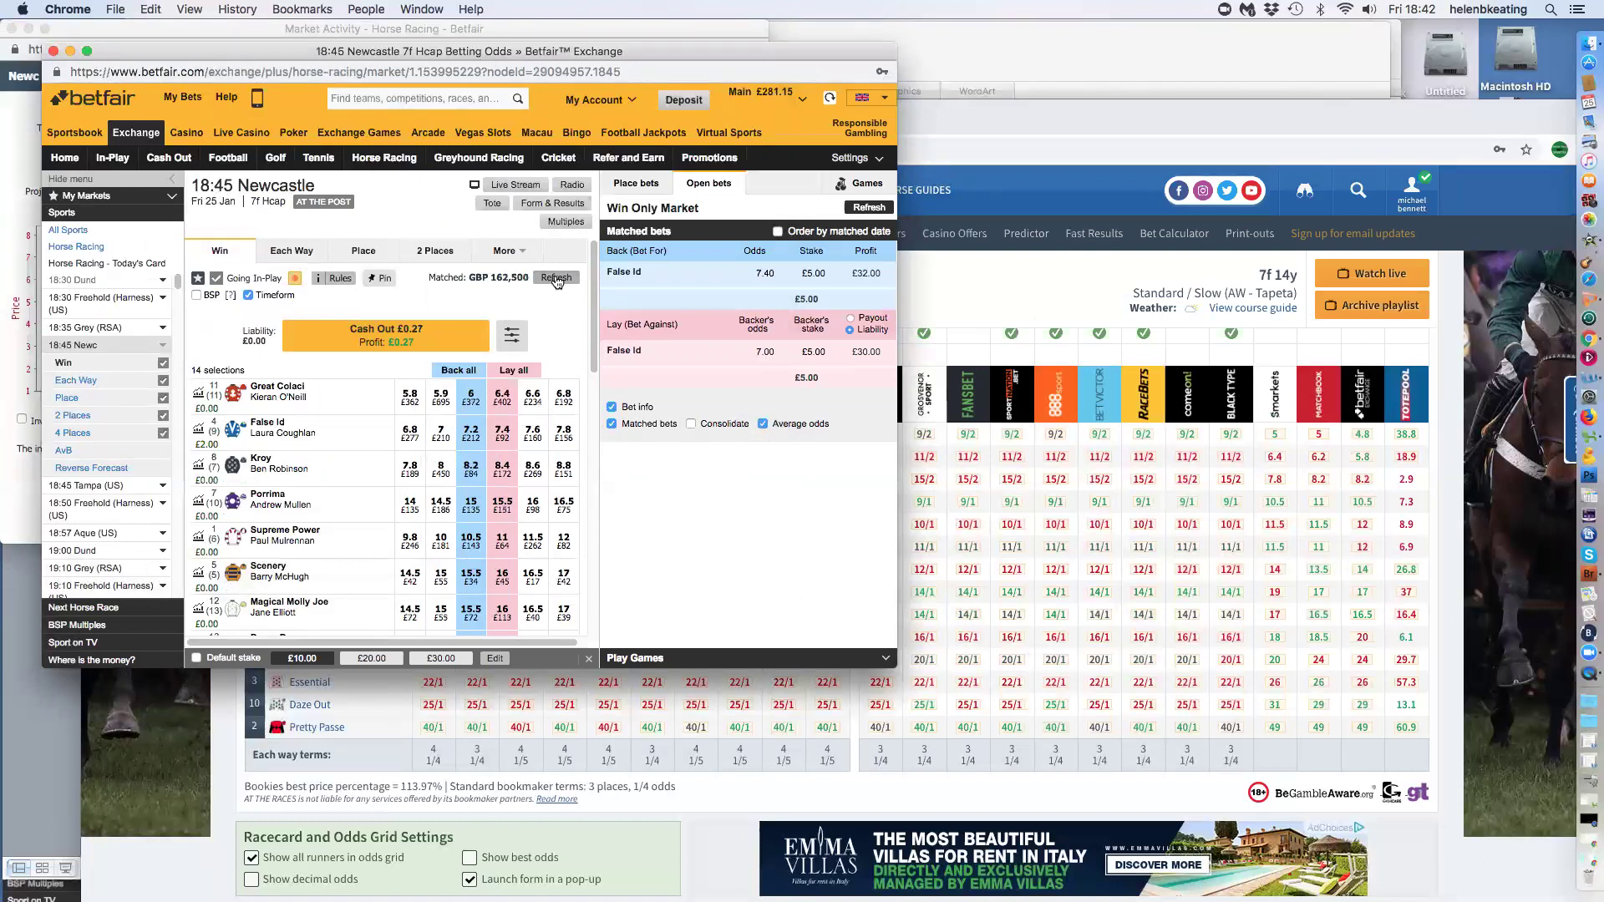
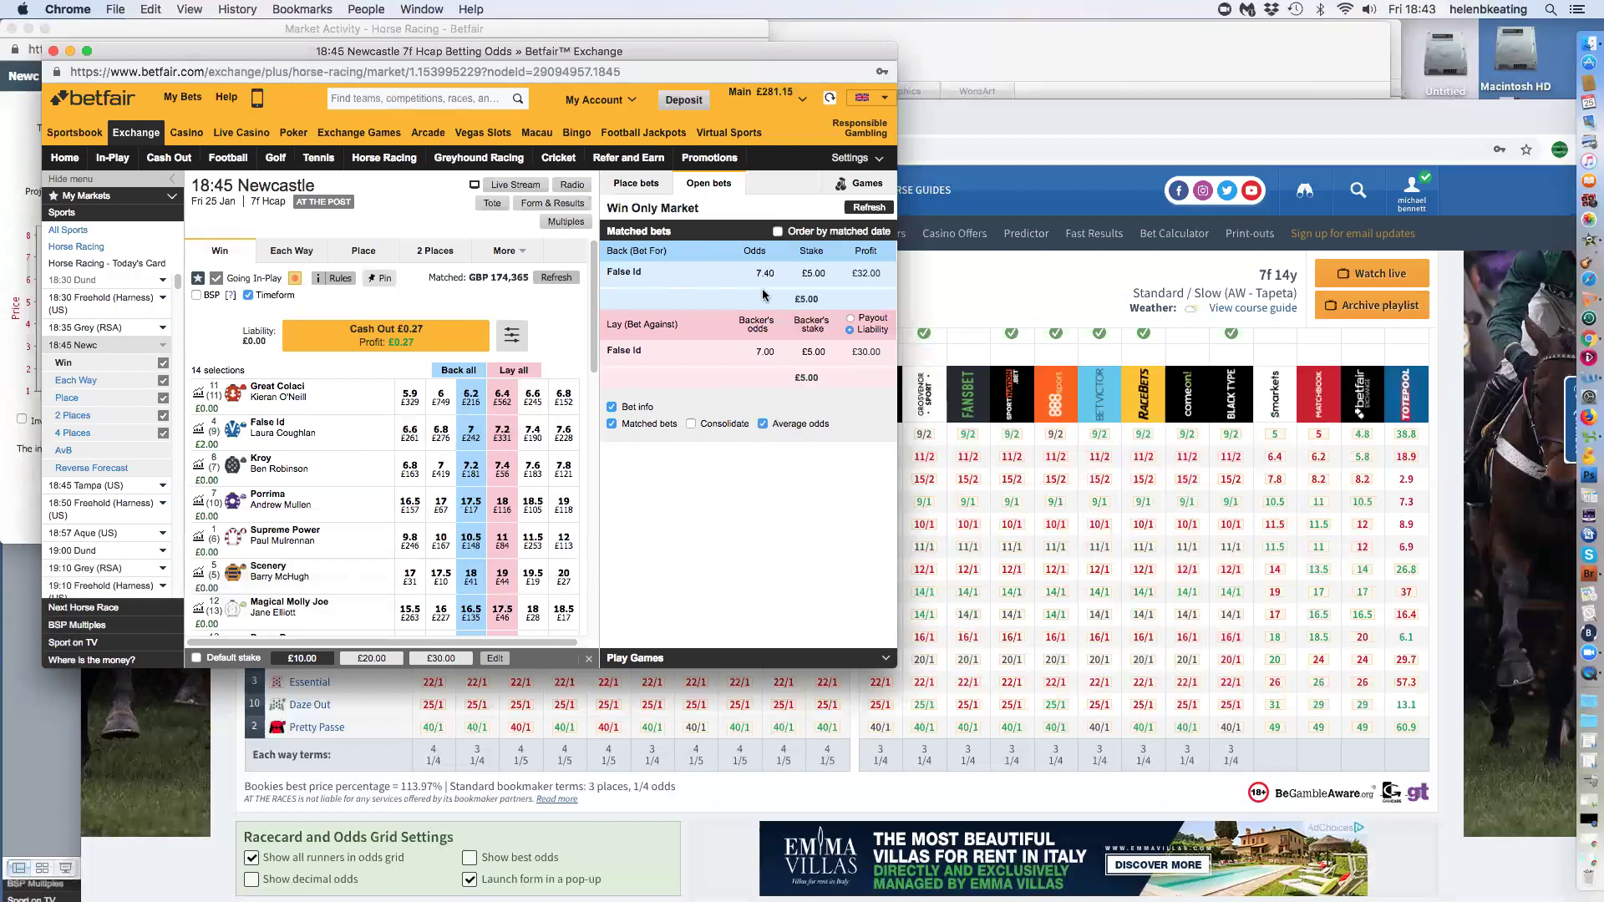
pyautogui.click(554, 277)
pyautogui.click(554, 277)
pyautogui.click(551, 278)
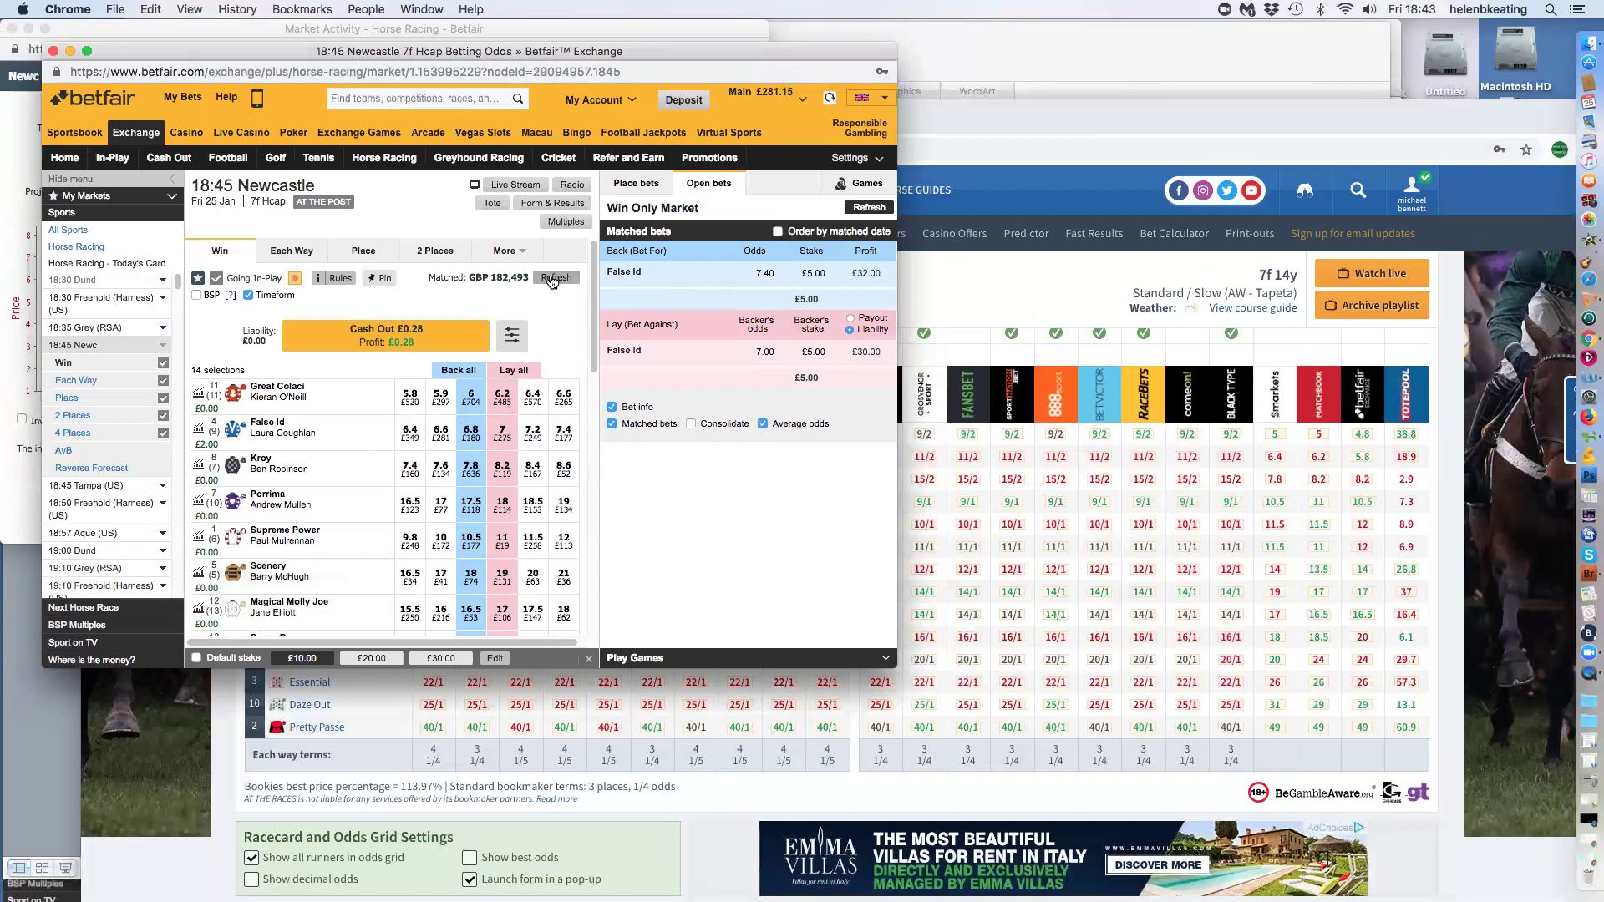
pyautogui.click(552, 280)
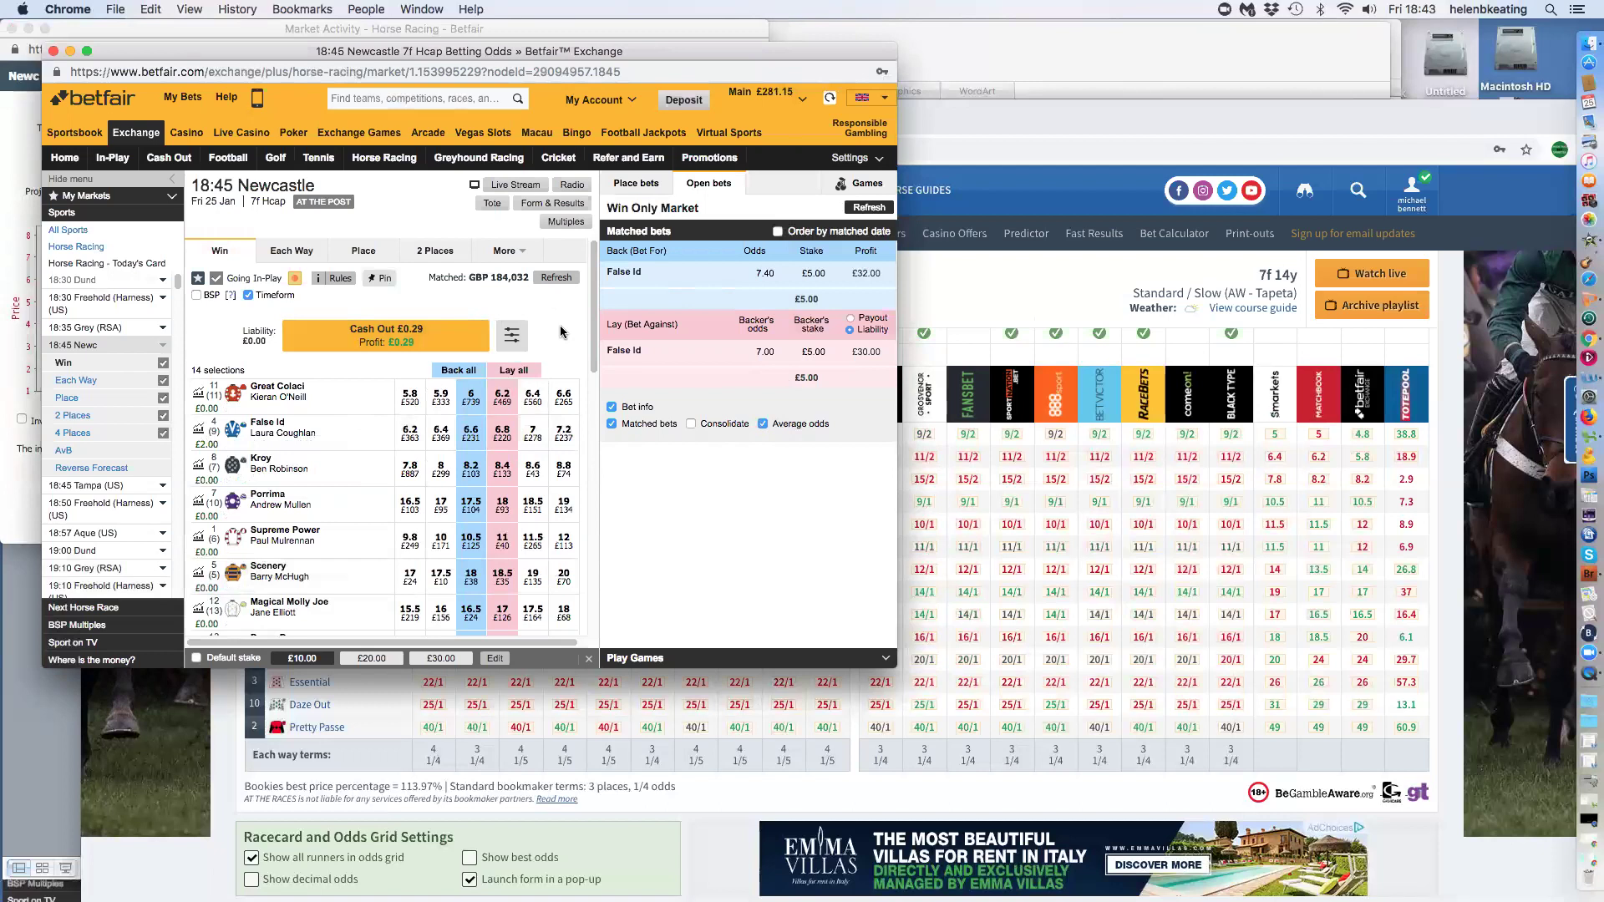
pyautogui.click(553, 279)
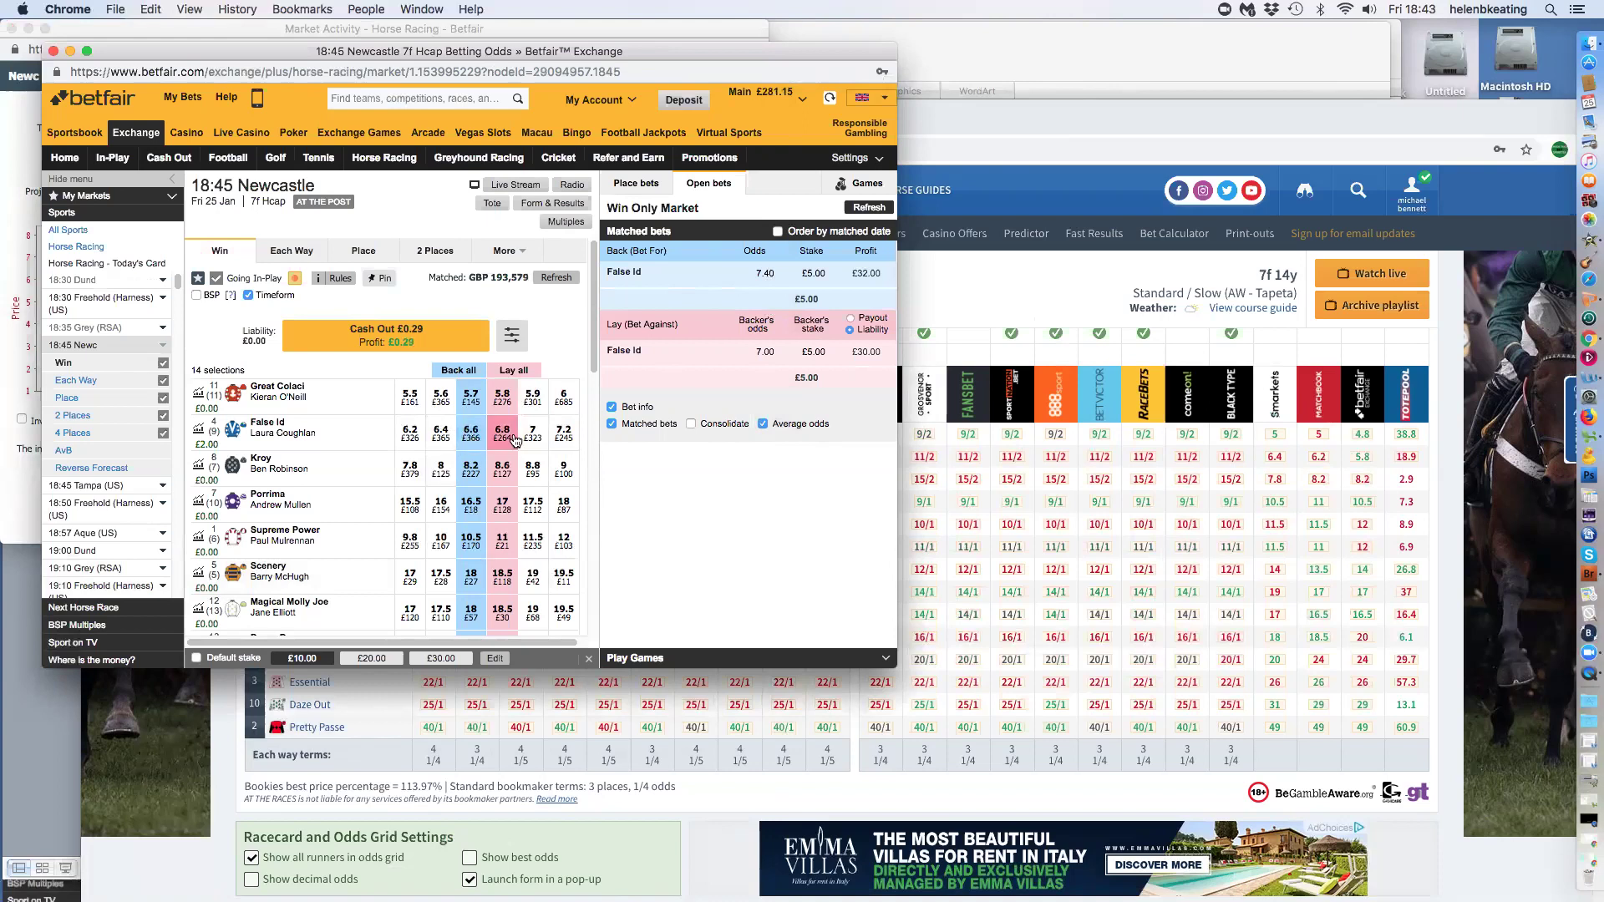
pyautogui.click(556, 277)
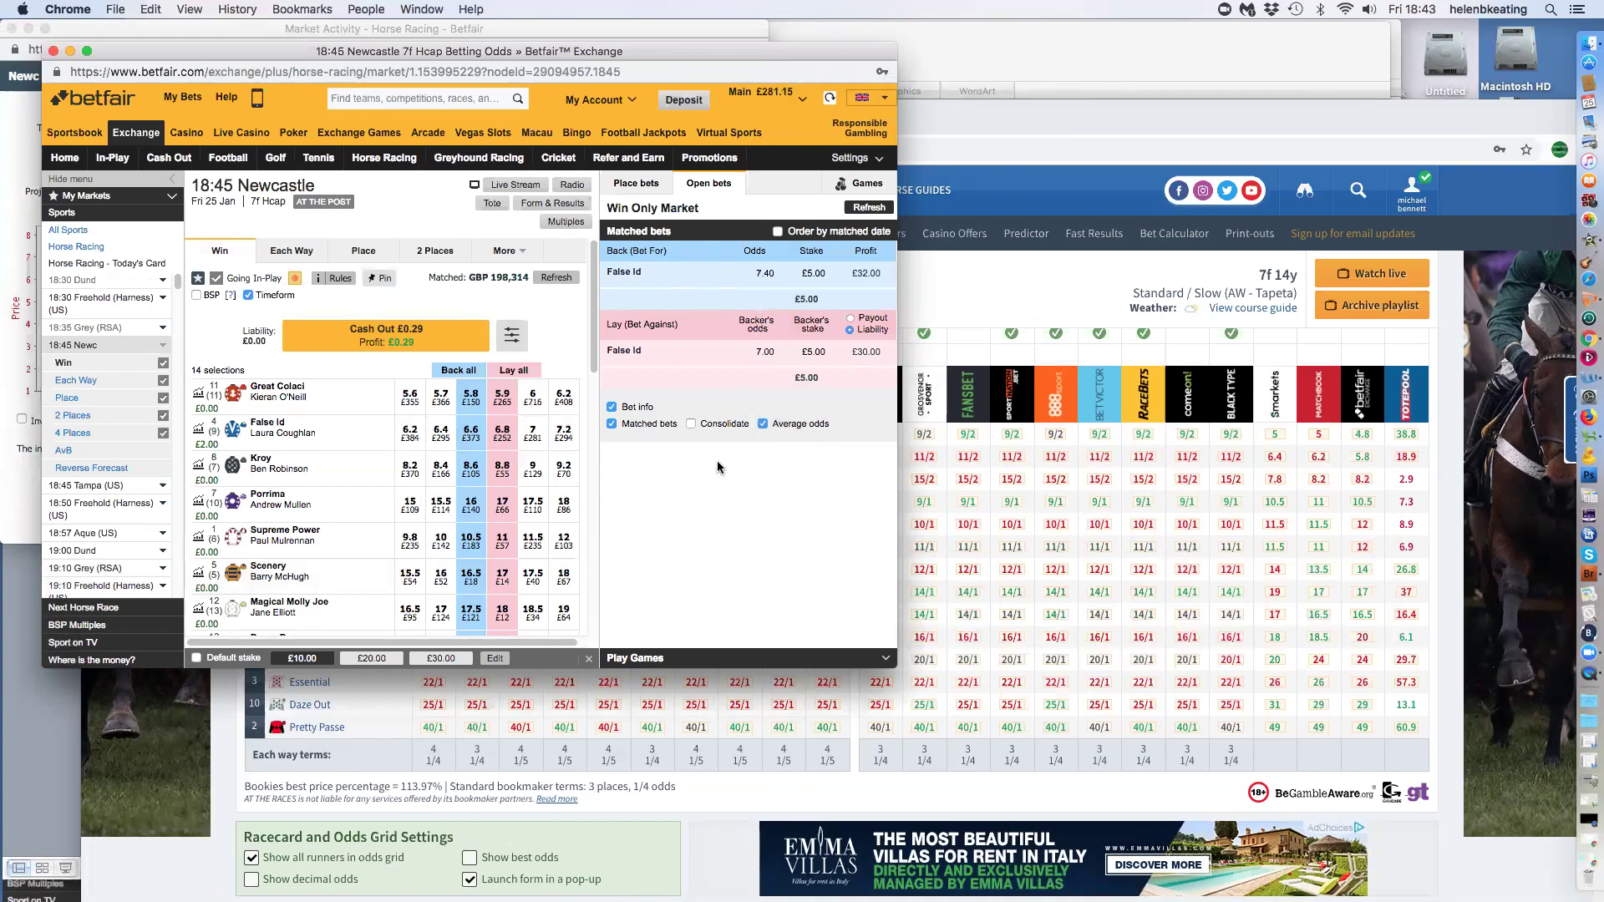
pyautogui.click(554, 278)
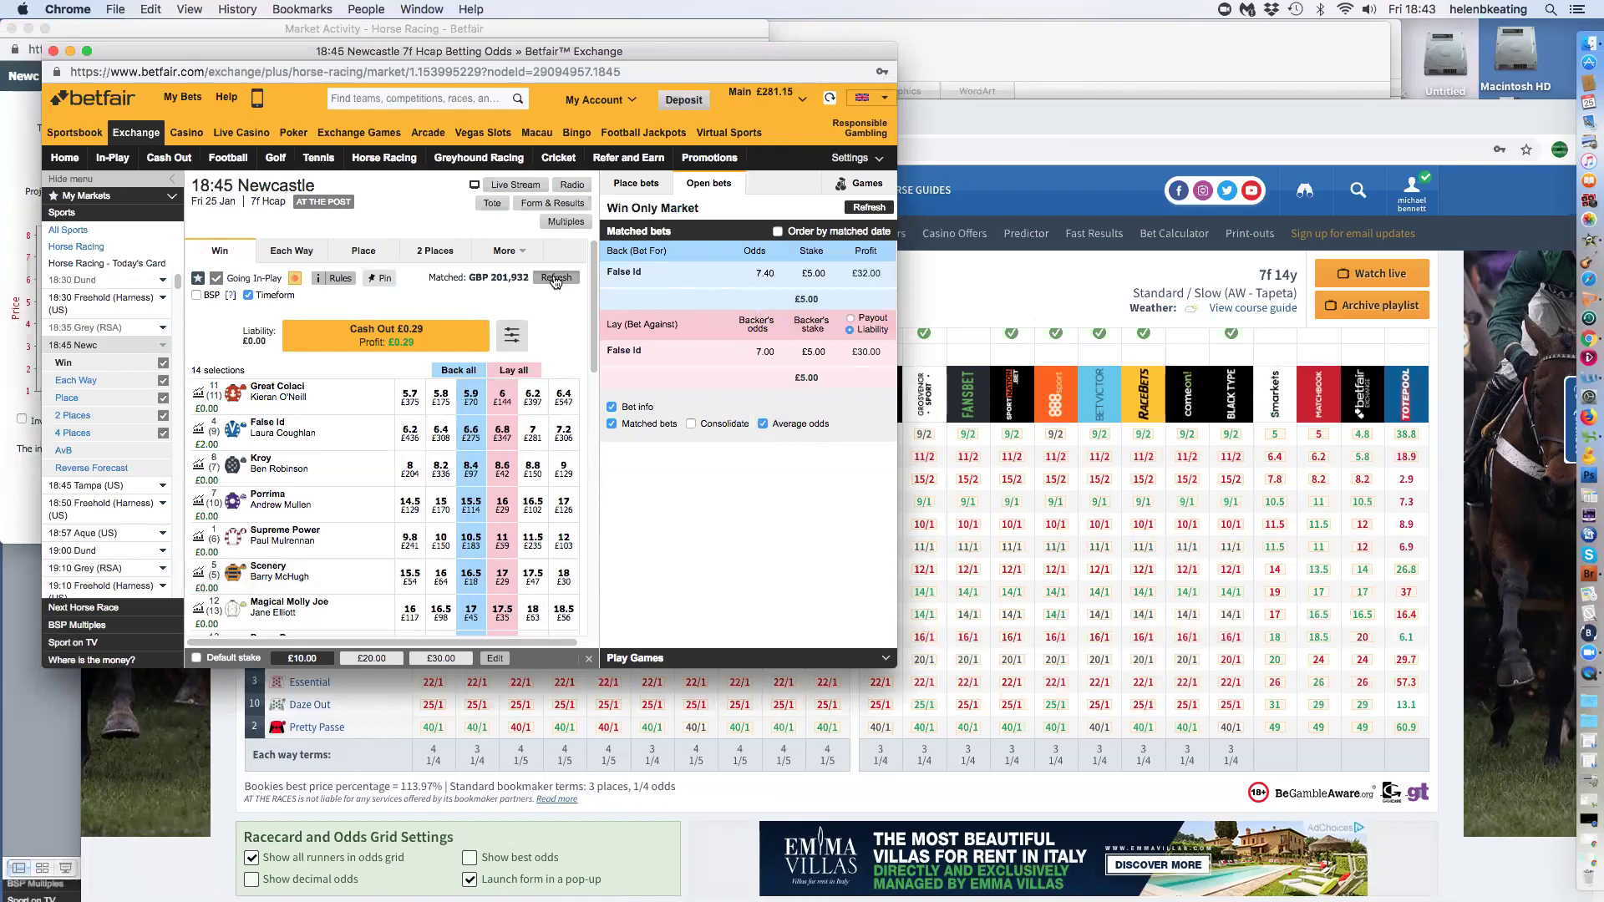